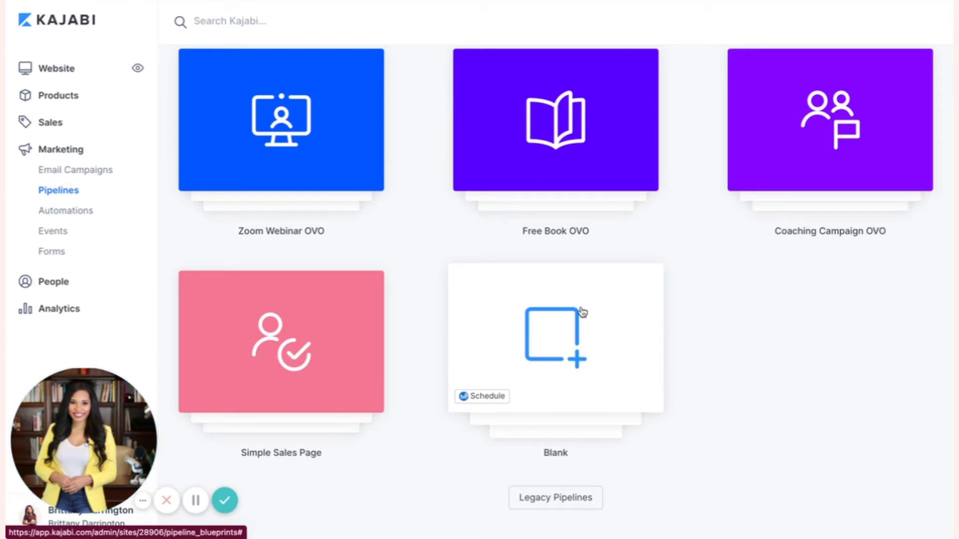
Create a pipeline from the Blank blueprint and name it Simple Funnel
left_click(581, 312)
scroll(581, 312, "down", 2)
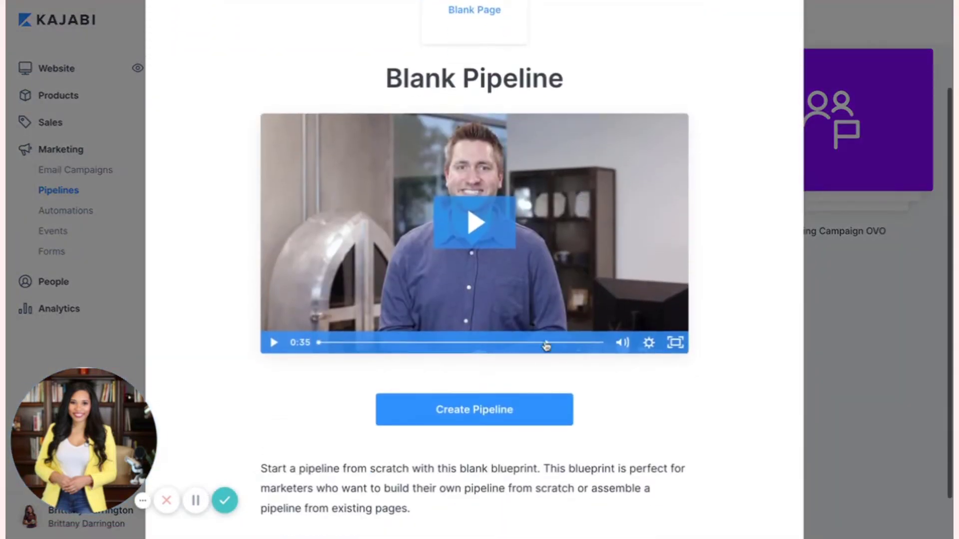
left_click(473, 423)
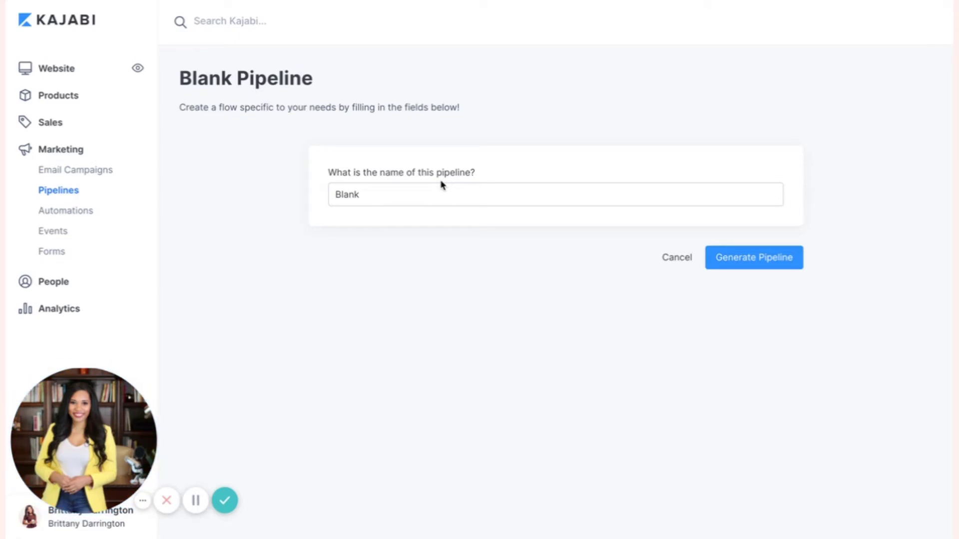
double_click(405, 191)
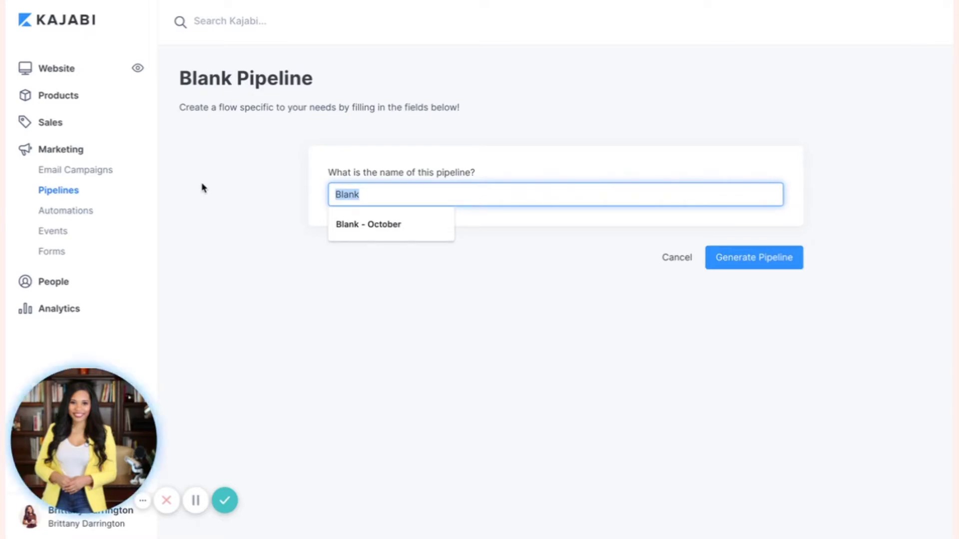
type("Sim")
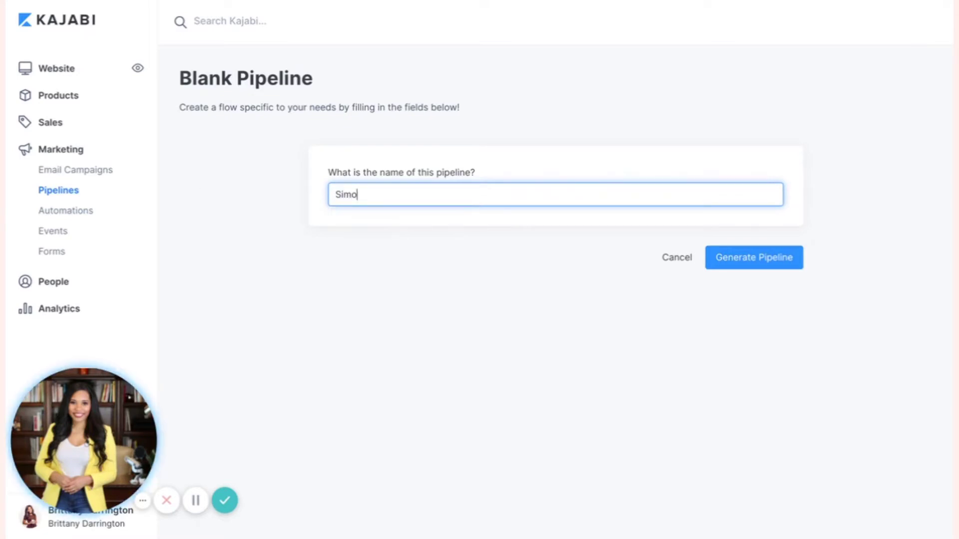
left_click(356, 223)
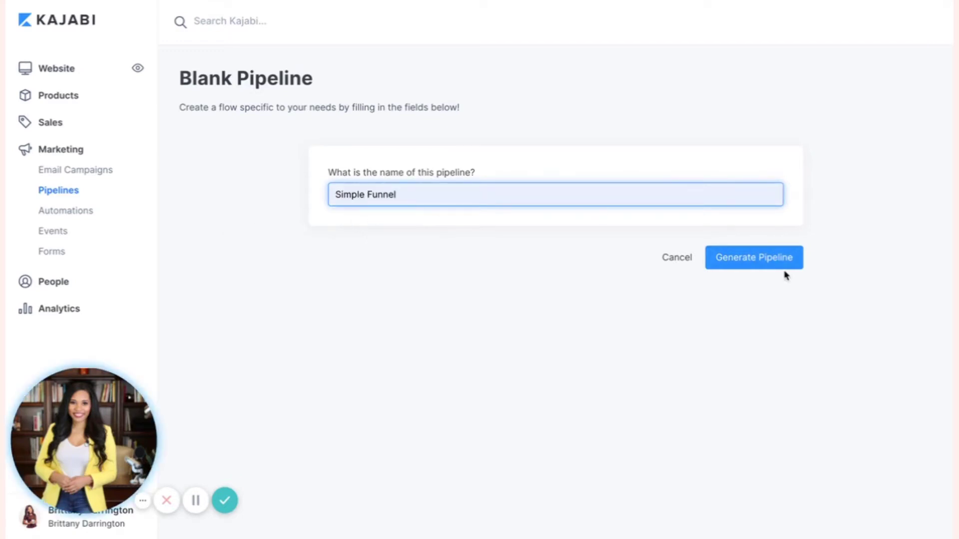
left_click(769, 265)
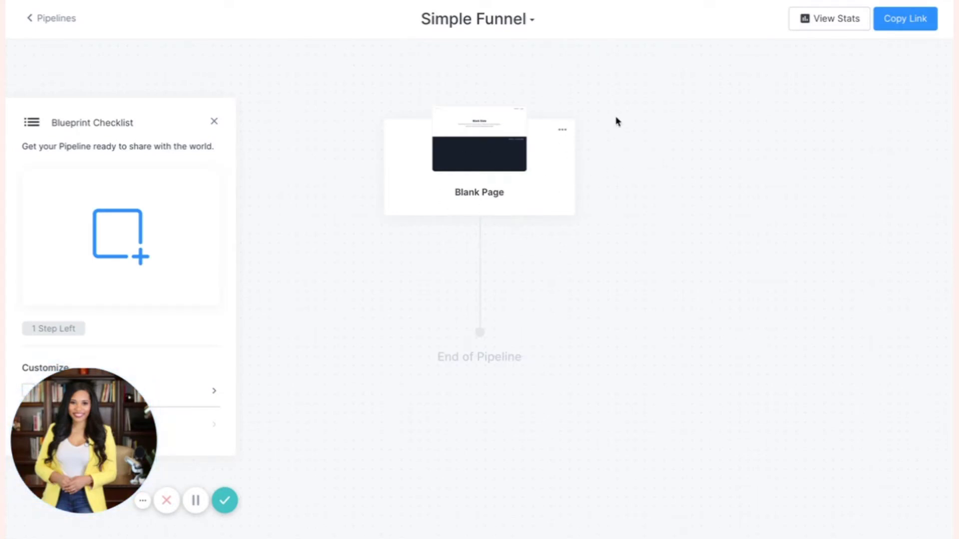
Start adding a page step to the pipeline directly below the Blank Page
mouse_move(551, 241)
mouse_move(481, 235)
left_click(480, 252)
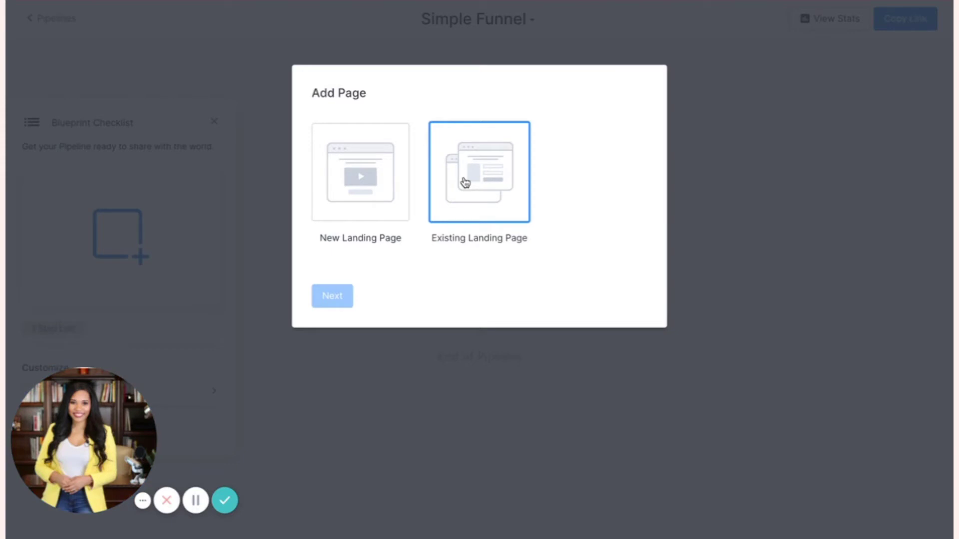
left_click(380, 180)
left_click(338, 298)
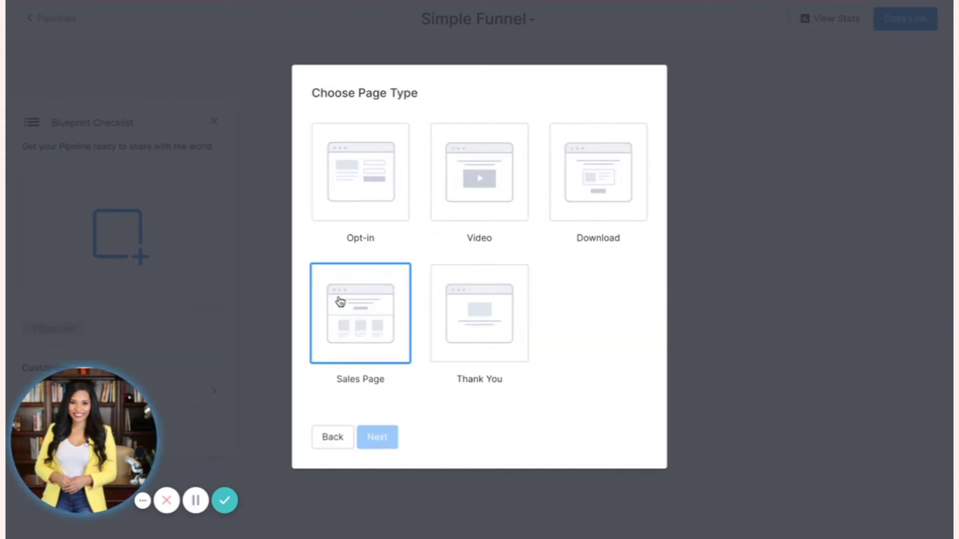
left_click(362, 199)
left_click(374, 441)
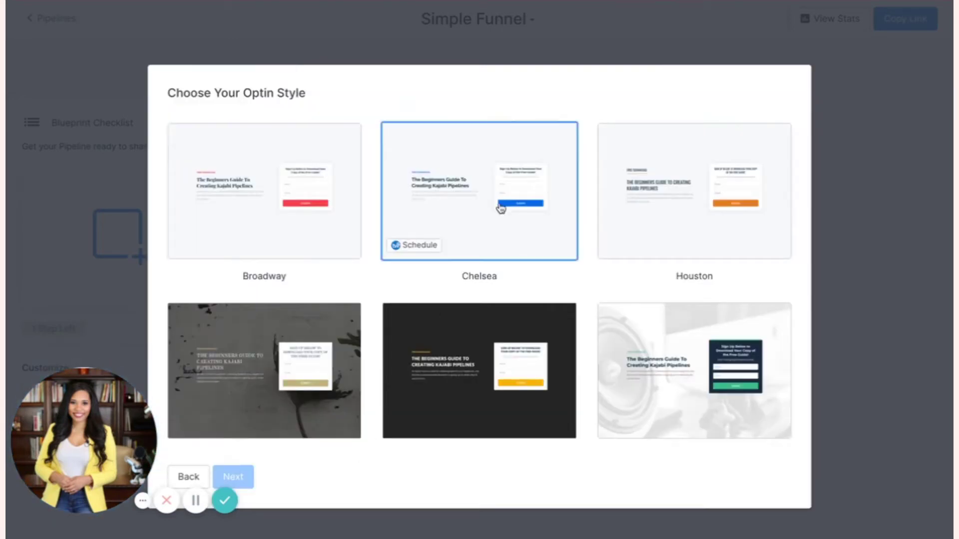
left_click(189, 477)
left_click(488, 164)
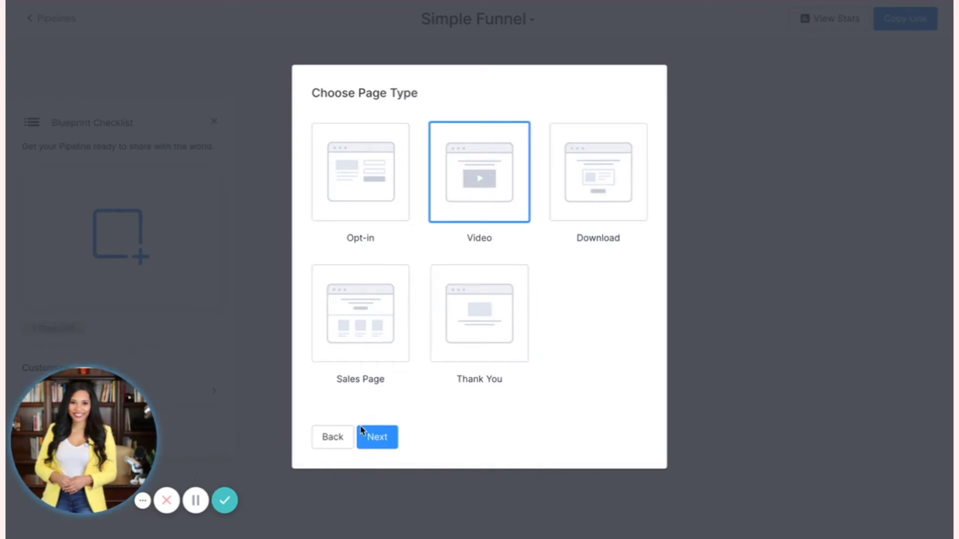
left_click(337, 442)
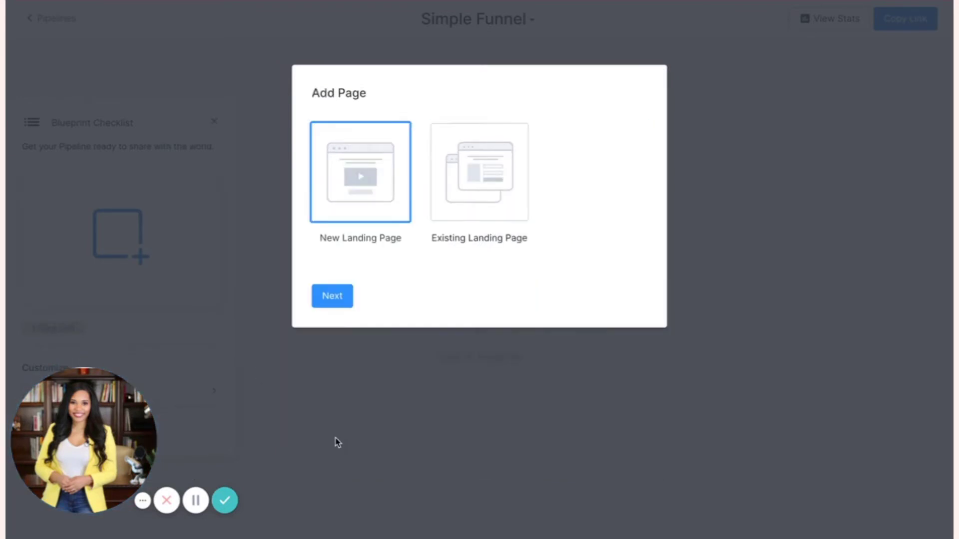
Add the existing landing page "Zoey Template - Short Opt-in Page" as the new pipeline step
left_click(478, 203)
left_click(338, 297)
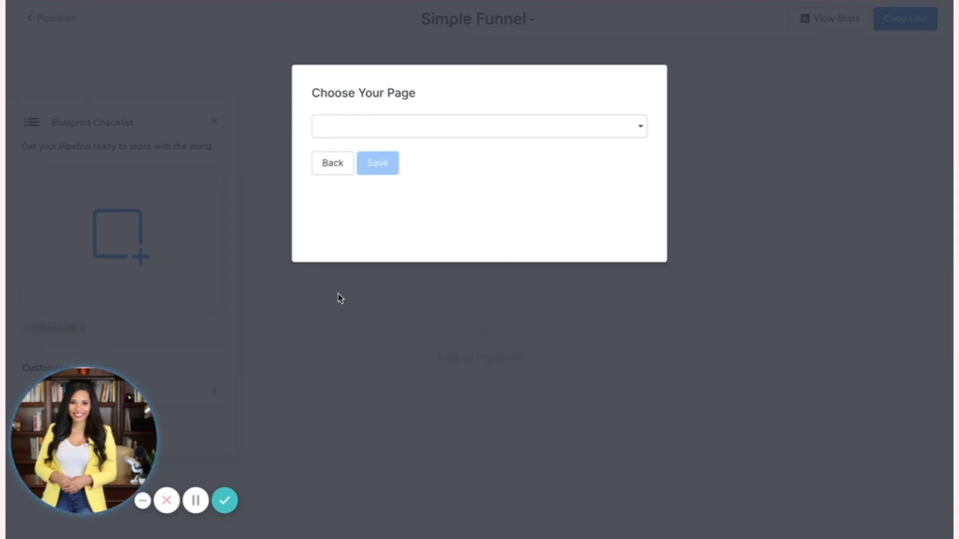
left_click(461, 139)
type("zo")
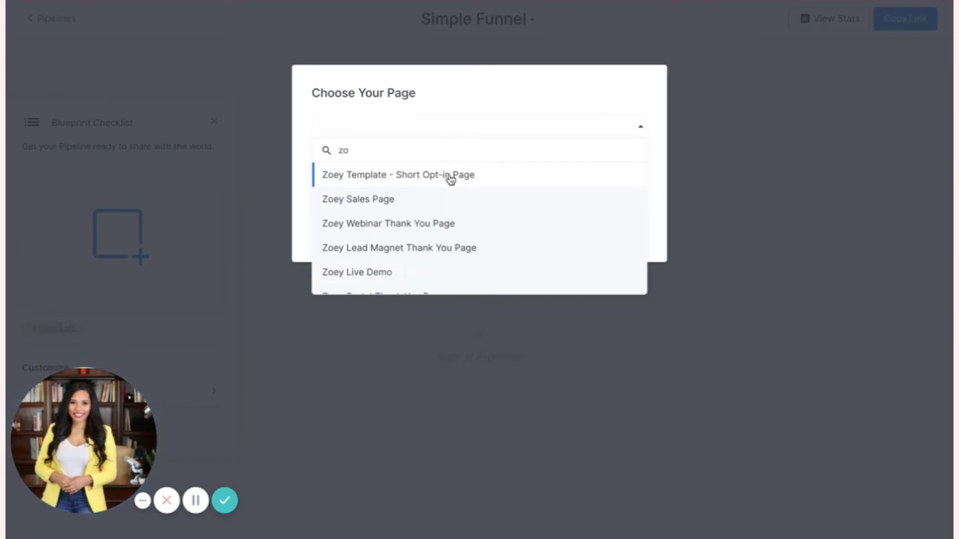
left_click(449, 178)
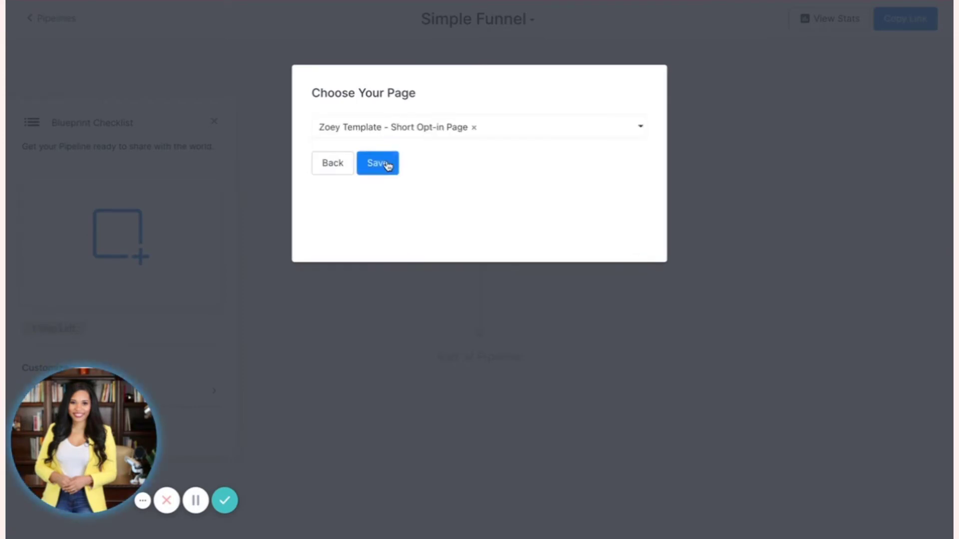
left_click(388, 165)
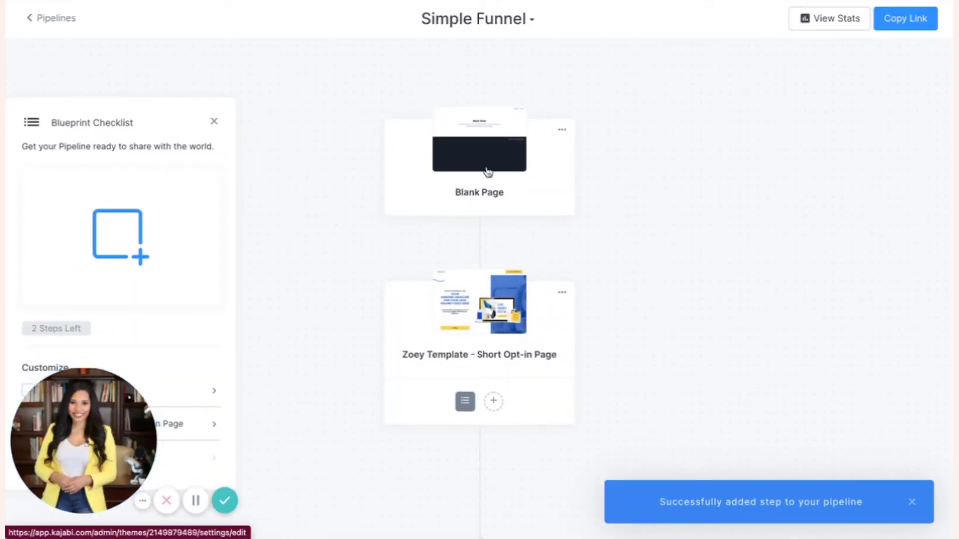
Remove the Blank Page from the pipeline and confirm the removal
left_click(562, 134)
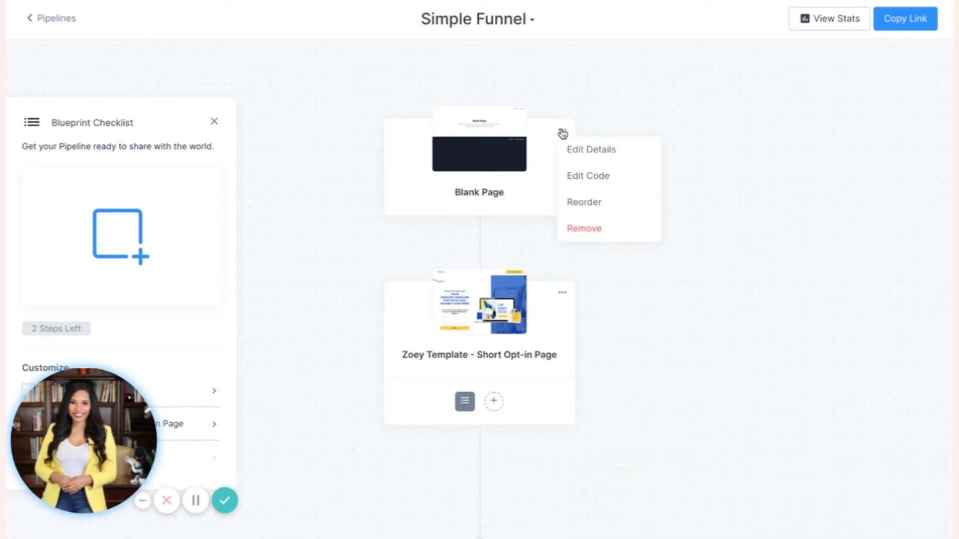
left_click(583, 228)
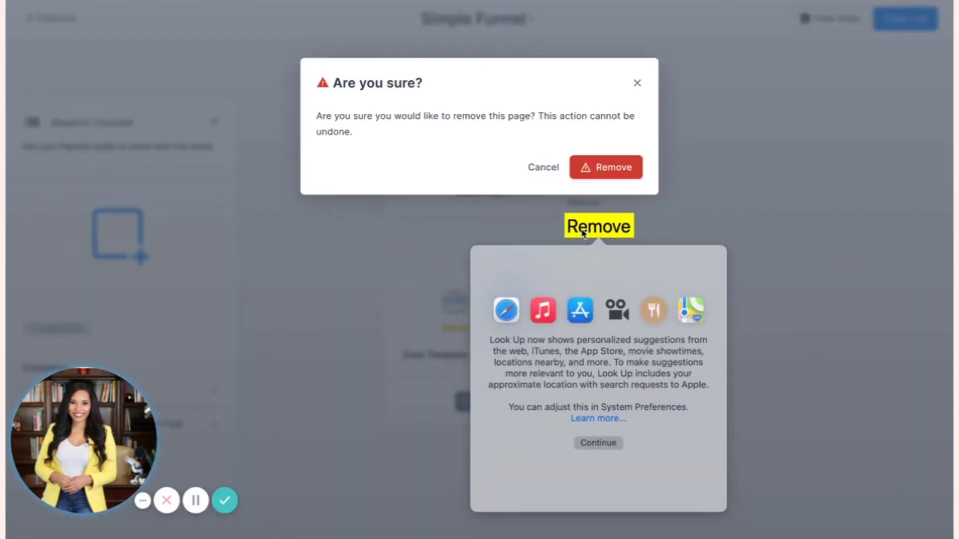
left_click(607, 170)
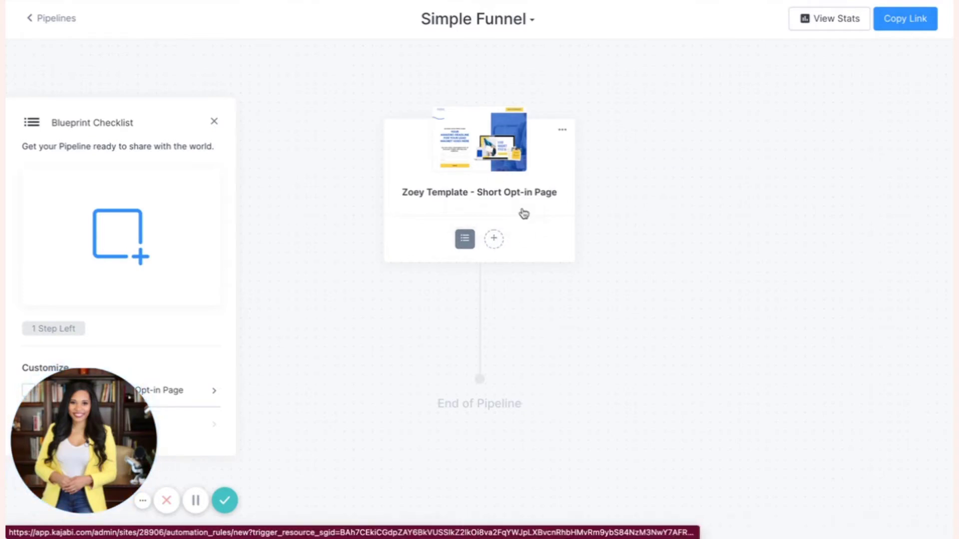
Add an automation to the opt-in page that subscribes form submitters to the "Freebie - testing Email Sequence" and save it
left_click(492, 243)
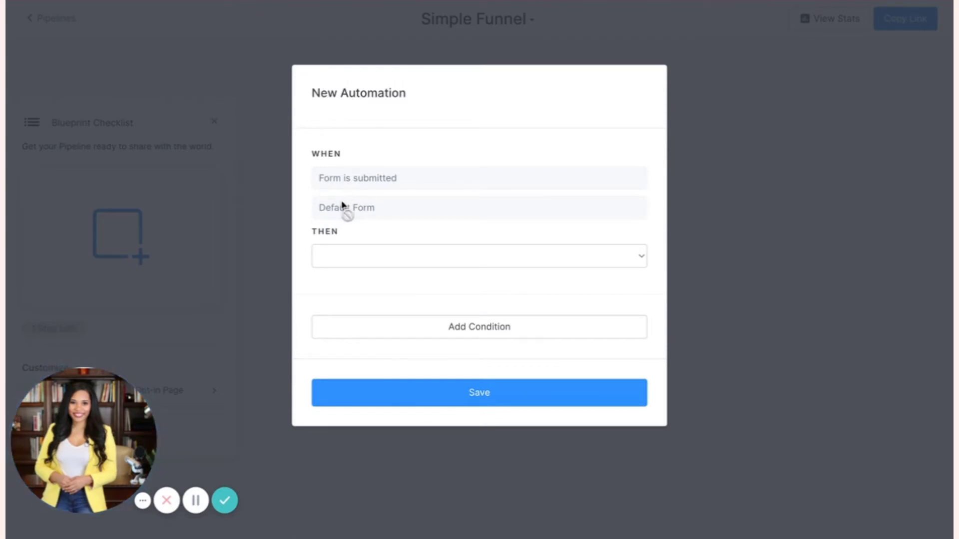
left_click(370, 259)
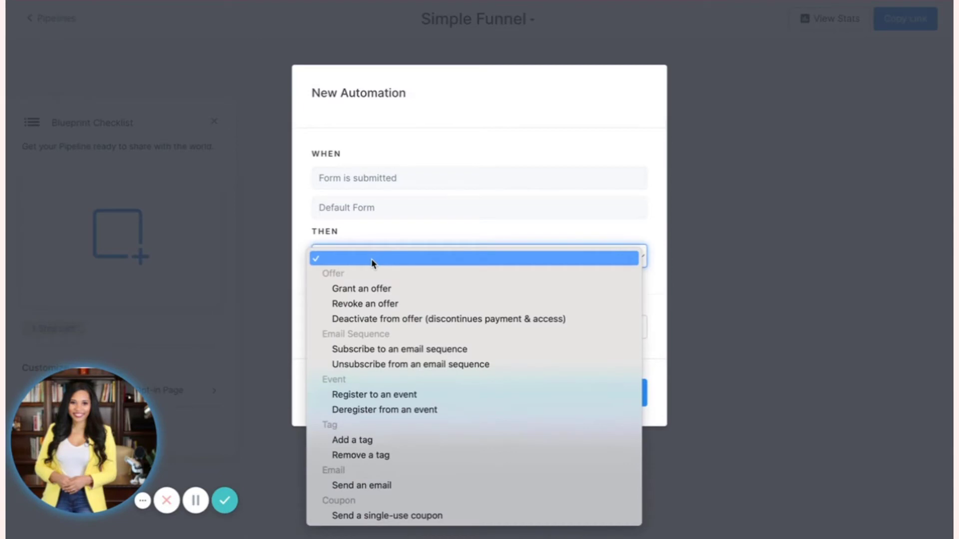
left_click(378, 350)
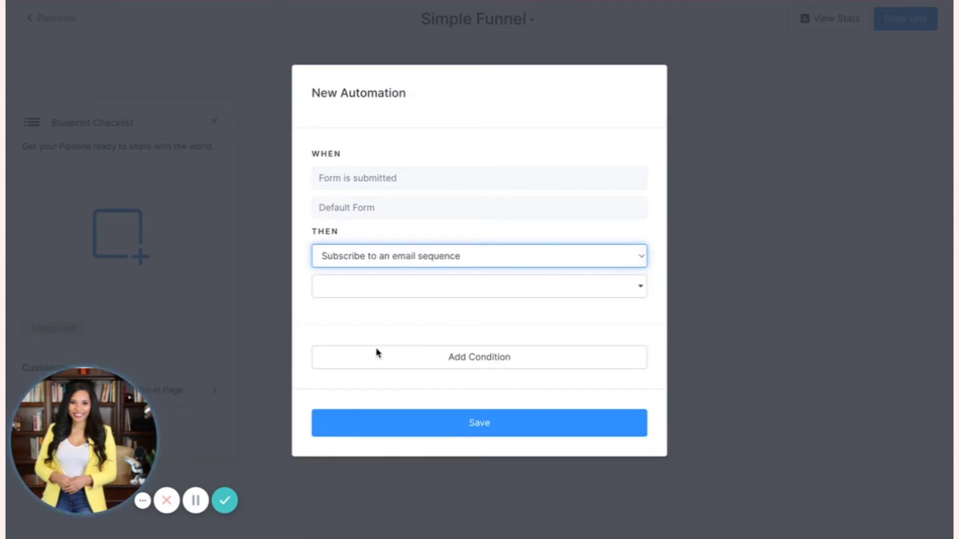
left_click(435, 288)
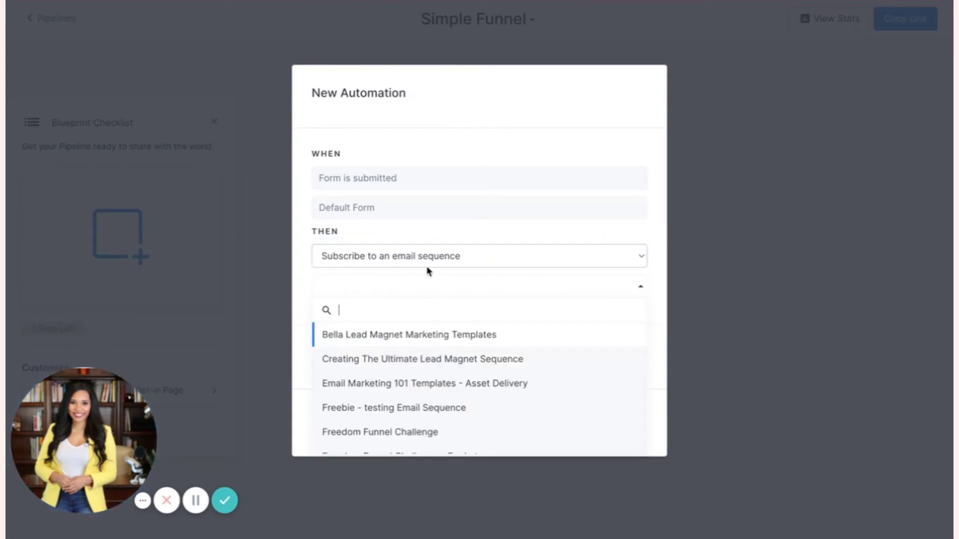
scroll(385, 368, "down", 1)
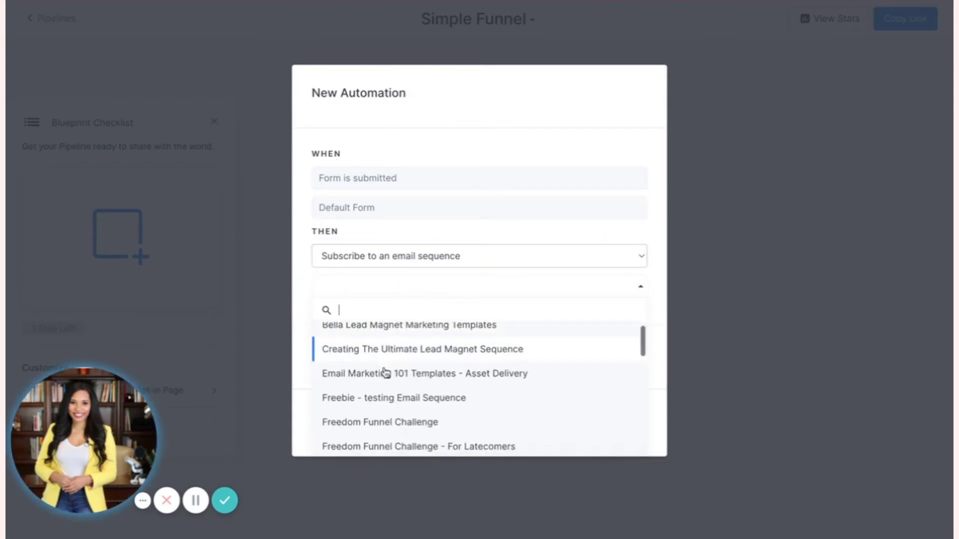
scroll(384, 372, "down", 2)
scroll(412, 421, "down", 3)
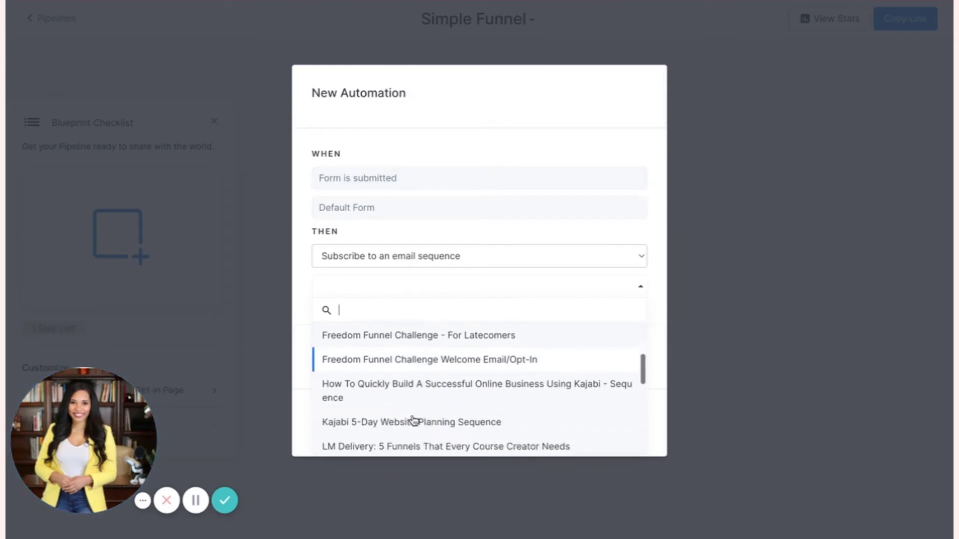
scroll(412, 421, "up", 3)
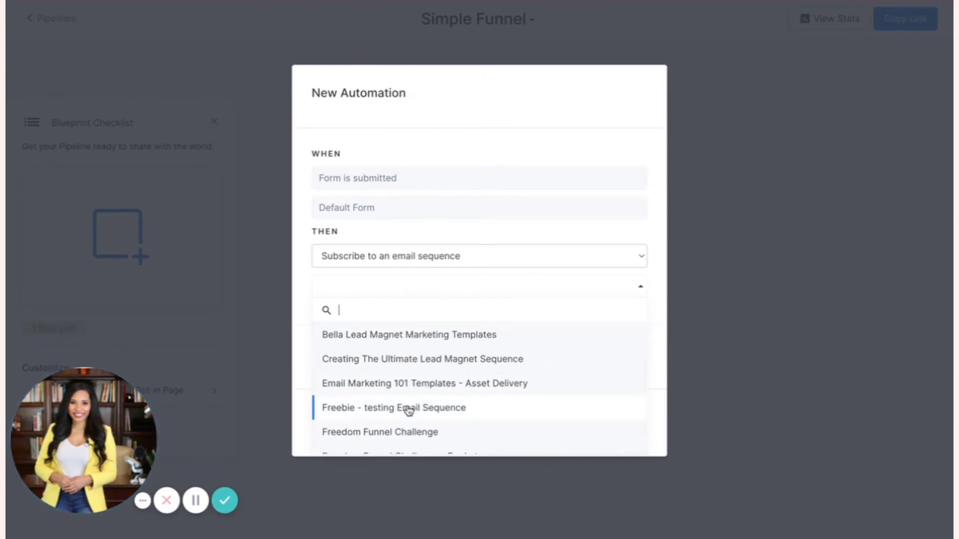
left_click(409, 409)
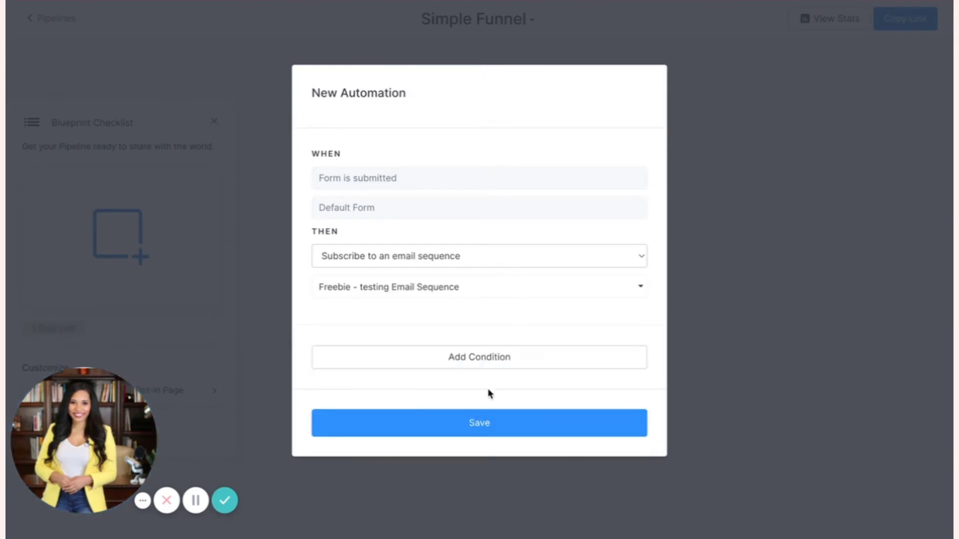
left_click(469, 423)
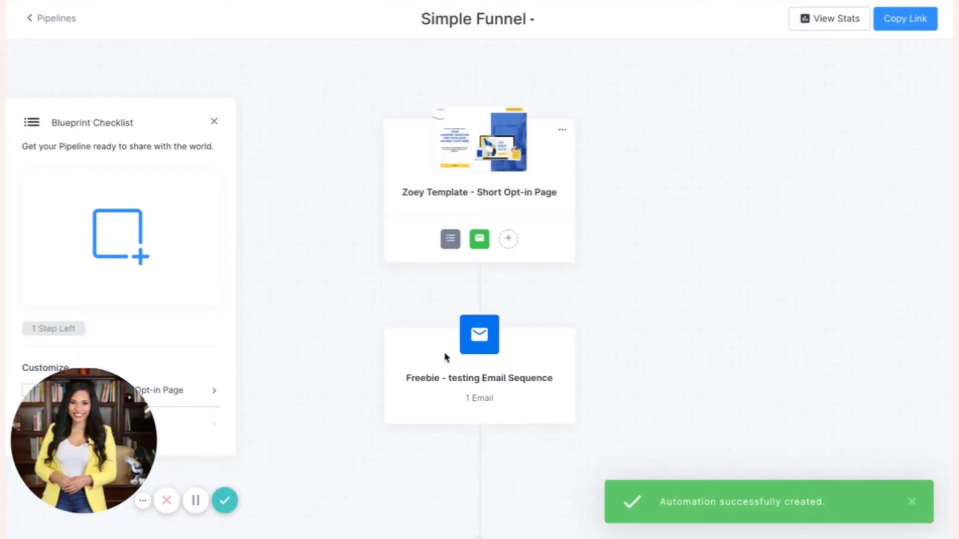
Examine the Freebie email sequence and the settings and body of its Welcome email, and return to the pipeline overview
scroll(499, 325, "down", 2)
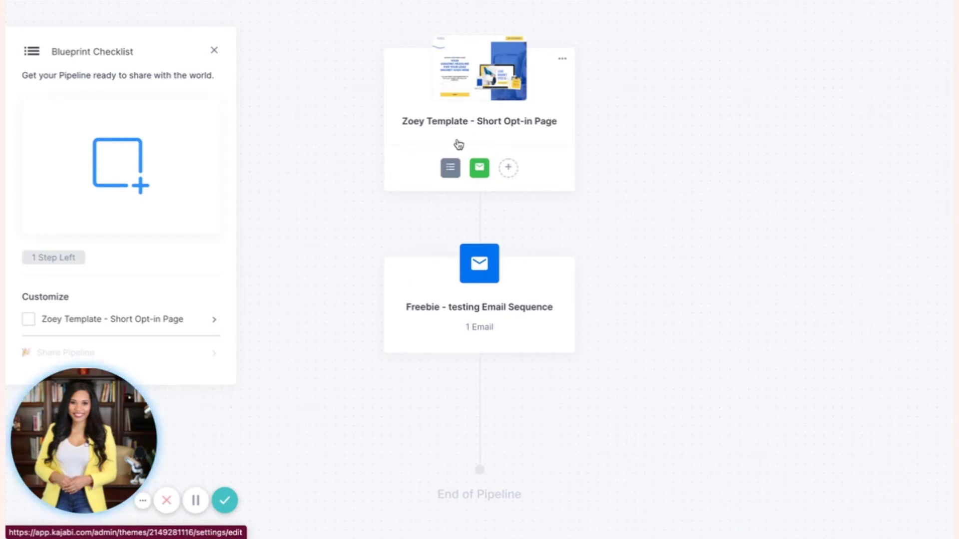
left_click(478, 265)
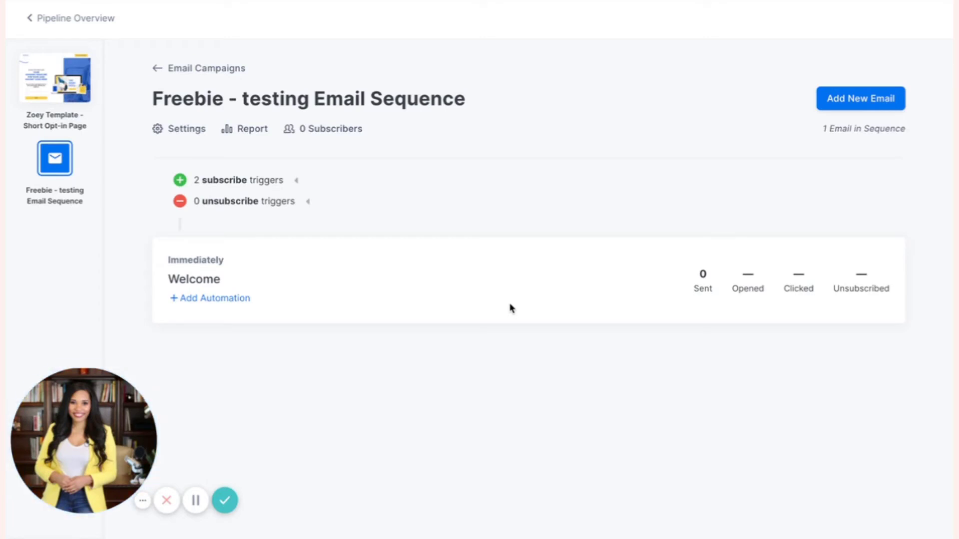
left_click(203, 283)
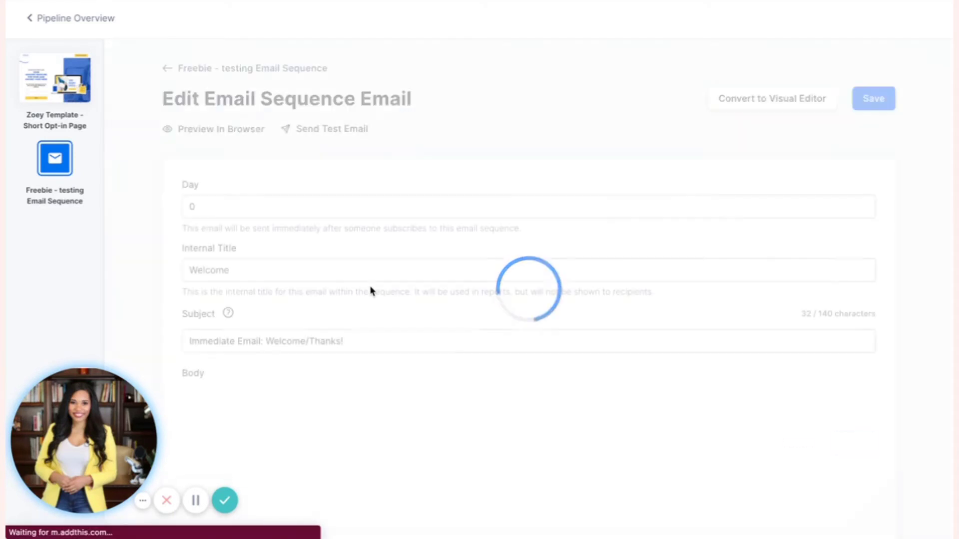
scroll(370, 287, "down", 1)
scroll(370, 287, "down", 2)
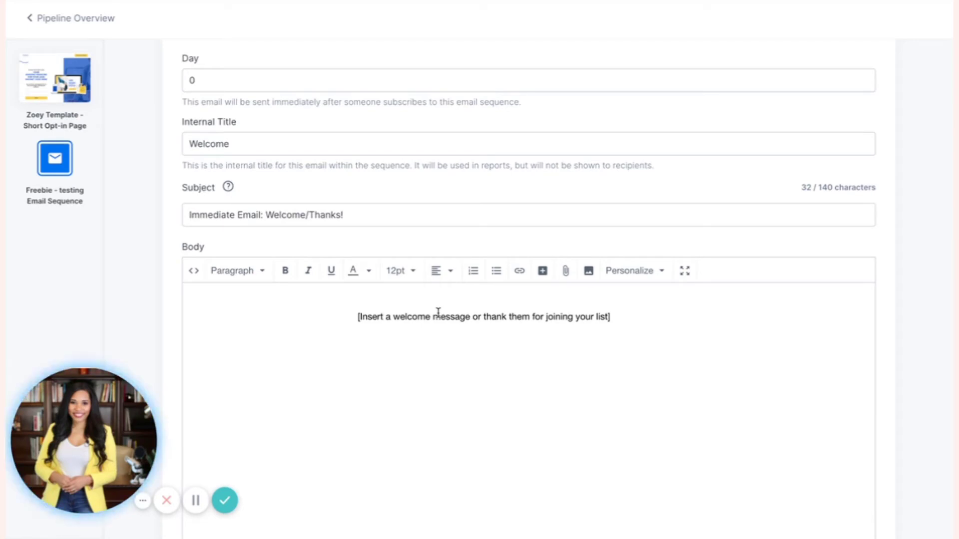
scroll(437, 208, "up", 3)
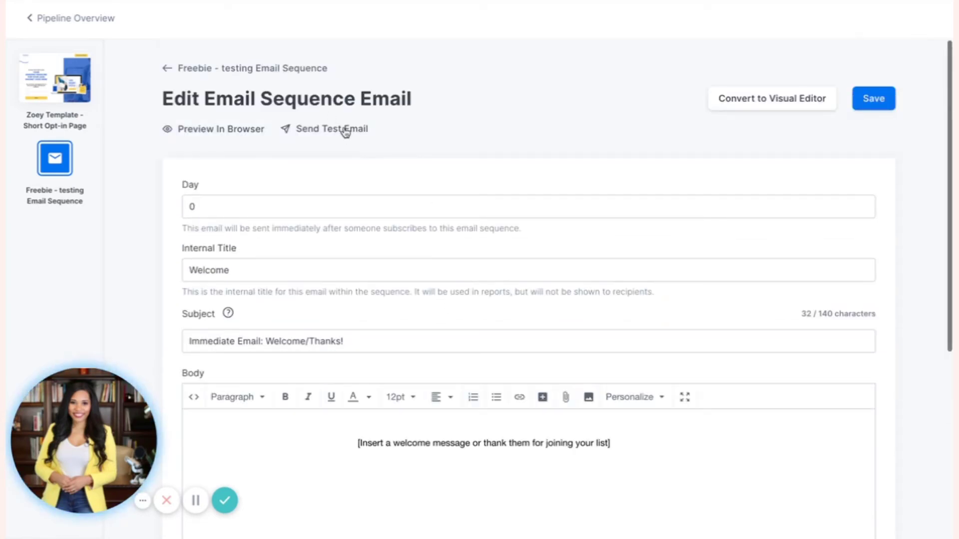
left_click(181, 69)
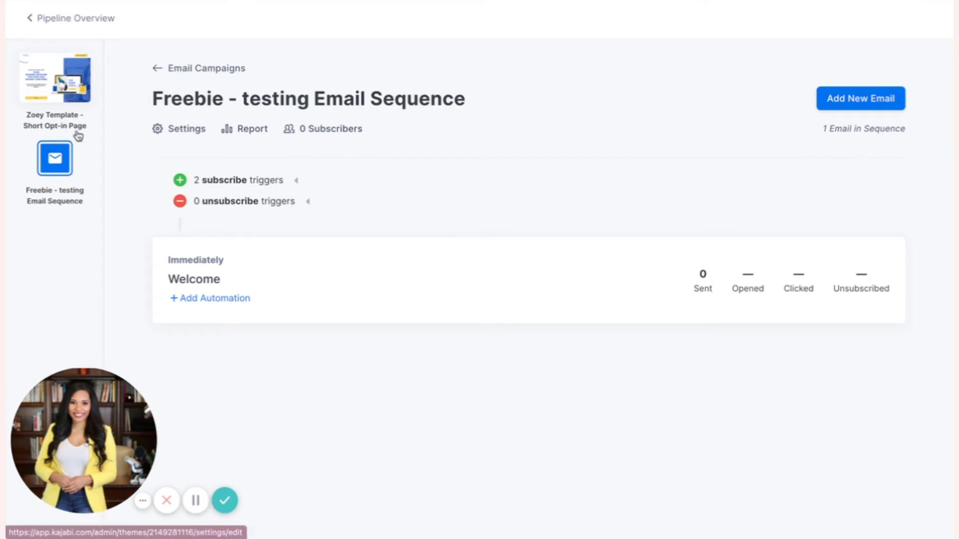
left_click(61, 20)
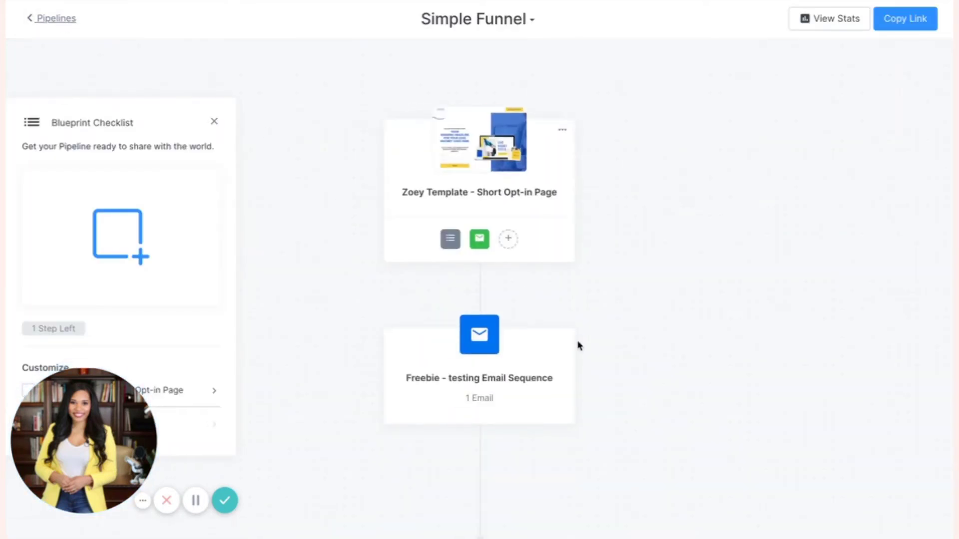
scroll(513, 203, "down", 2)
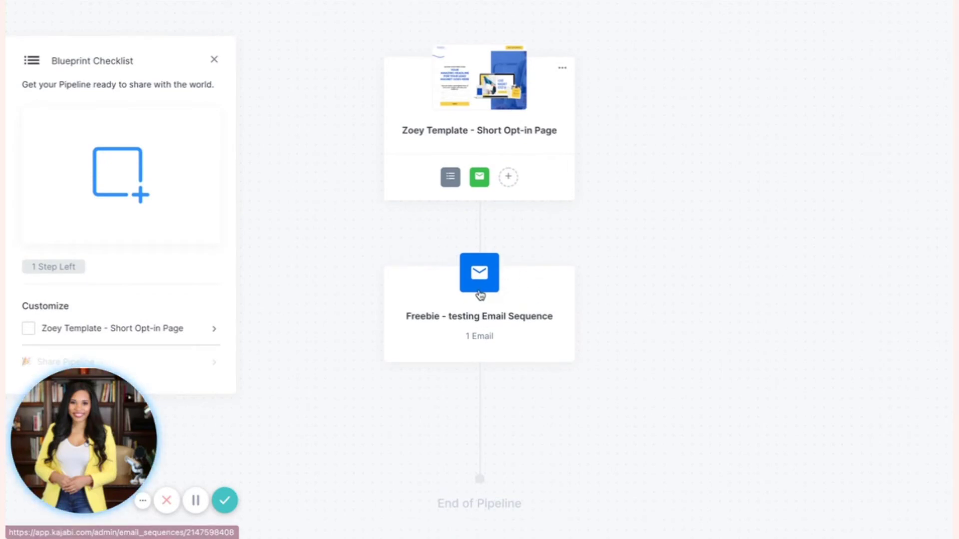
Review the actions available for a new form-submission automation on the opt-in page, and close it without saving
scroll(479, 293, "down", 1)
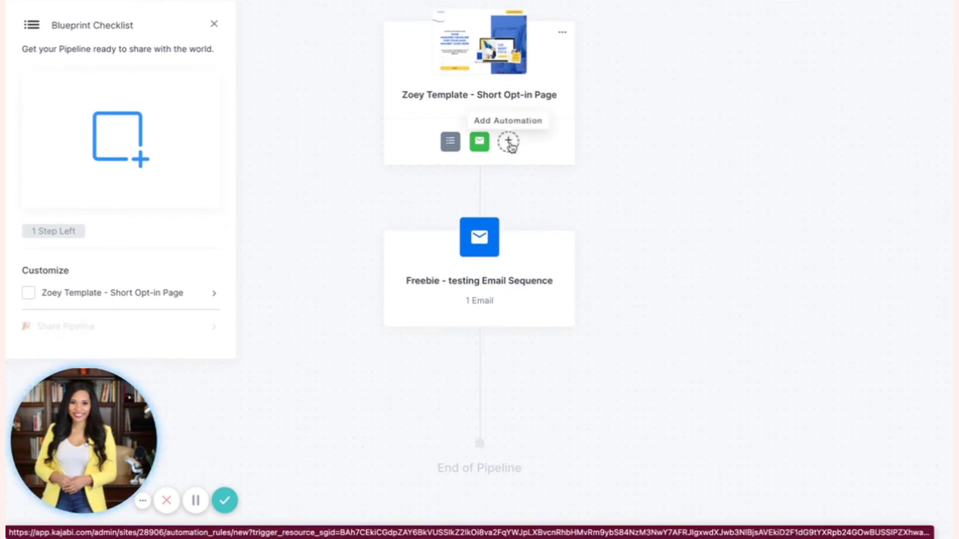
left_click(510, 145)
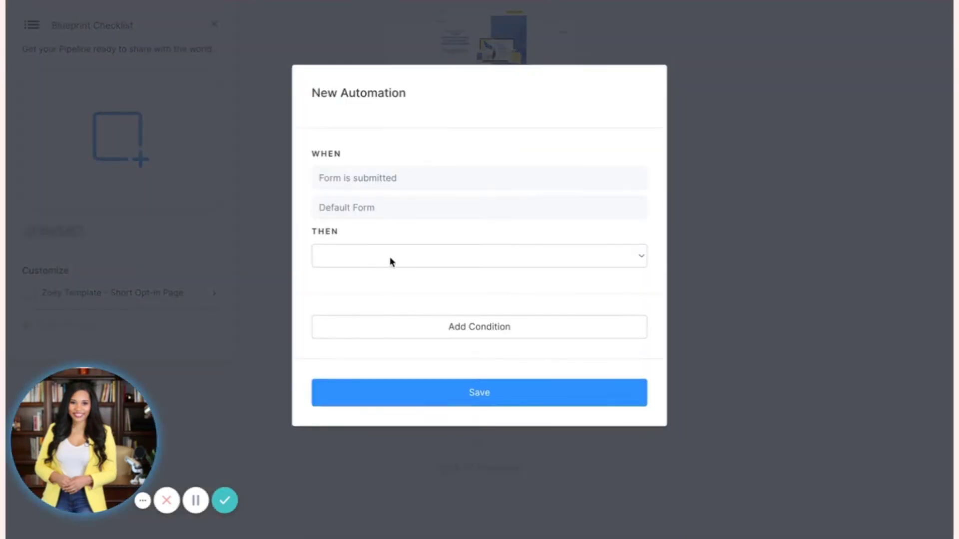
left_click(348, 259)
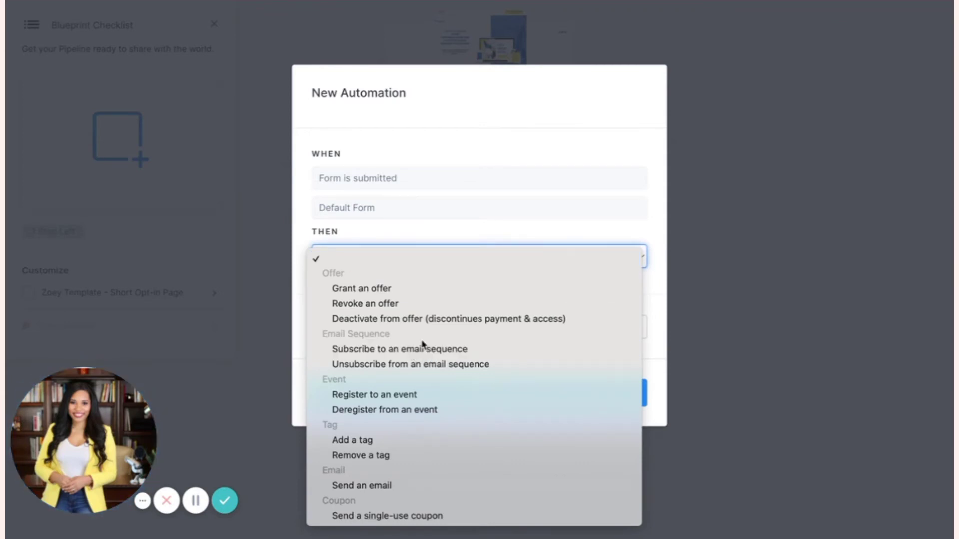
left_click(797, 264)
left_click(765, 253)
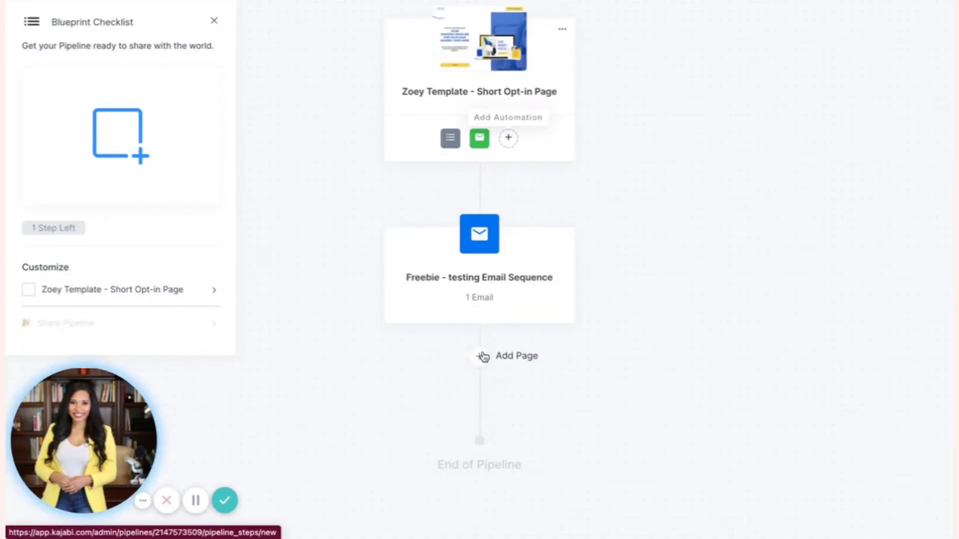
Add the existing landing page "Zoey Lead Magnet Thank You Page" to the pipeline after the email sequence
left_click(485, 356)
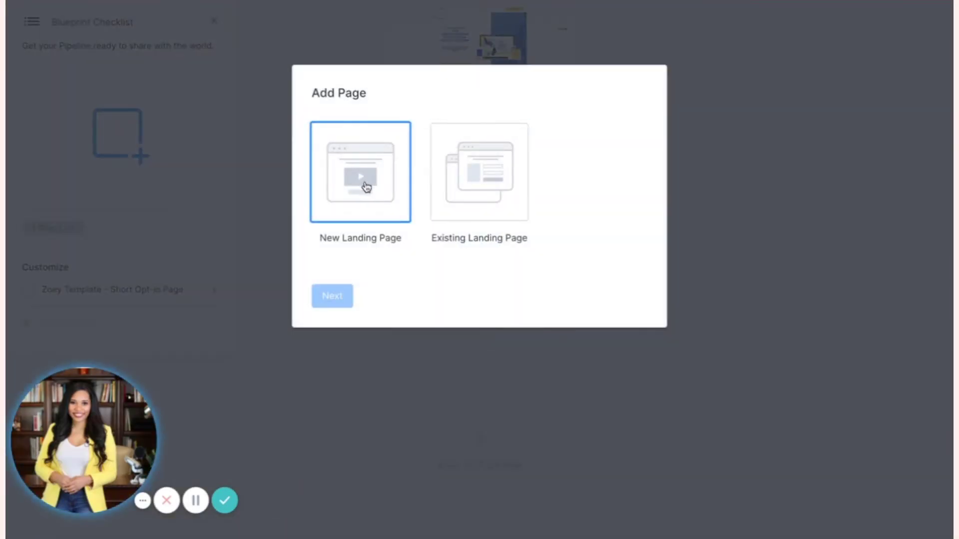
left_click(493, 182)
left_click(342, 297)
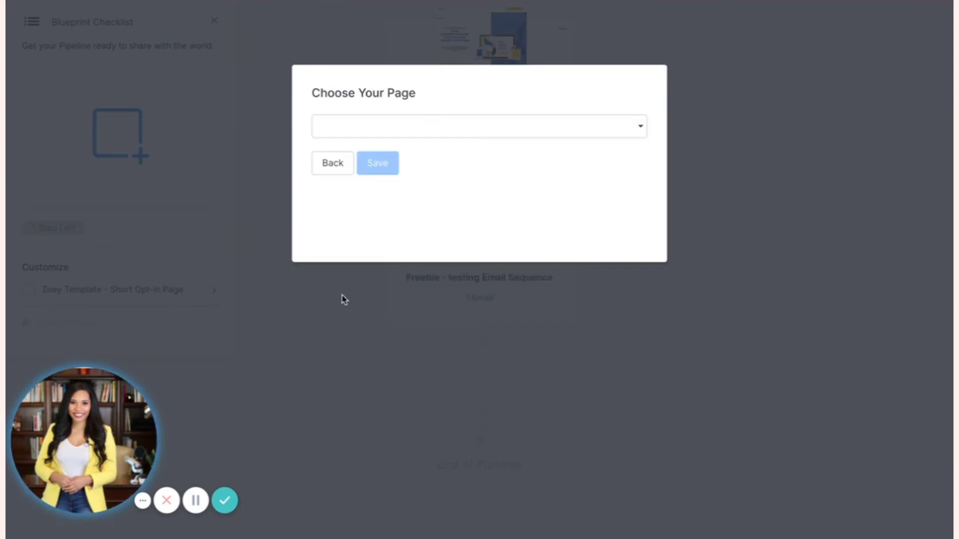
left_click(410, 125)
type("thank")
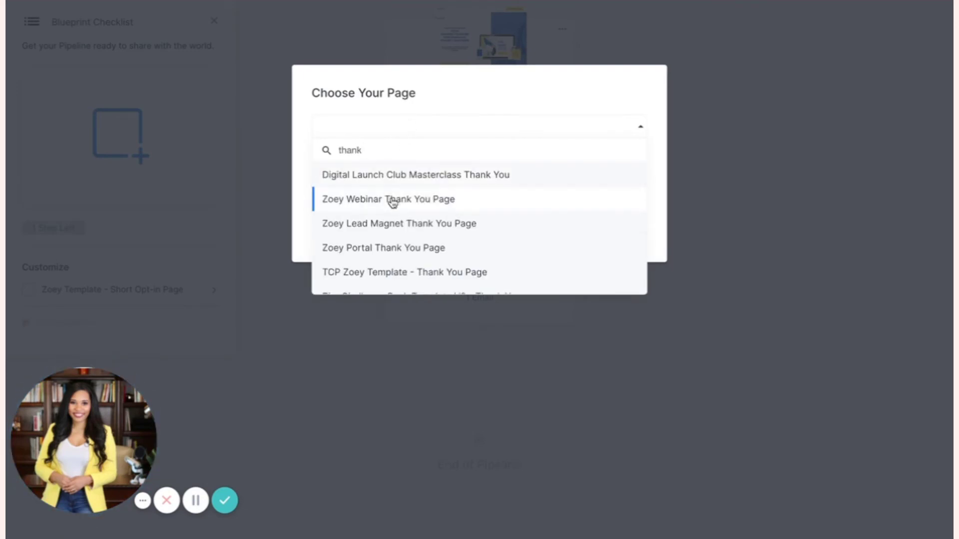
left_click(385, 226)
left_click(377, 166)
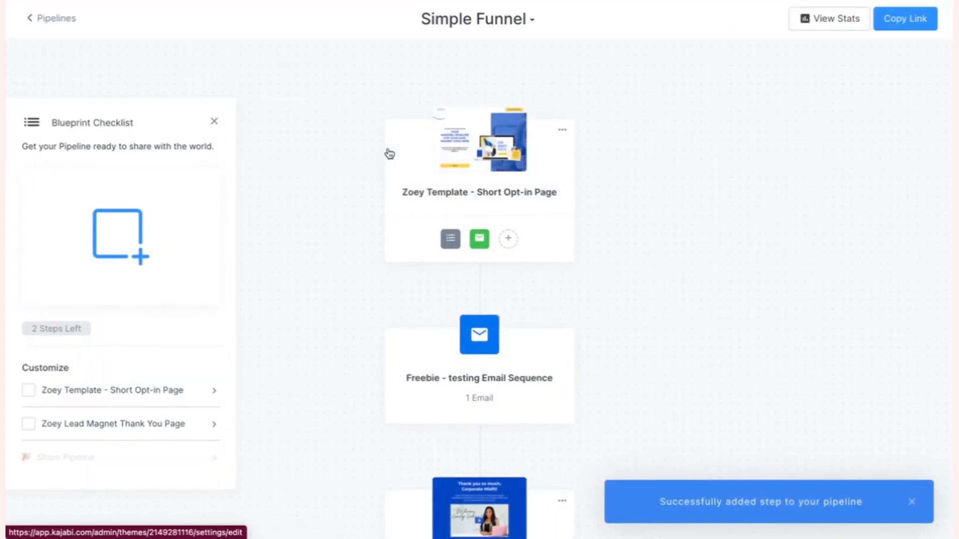
scroll(452, 274, "down", 4)
scroll(452, 278, "up", 3)
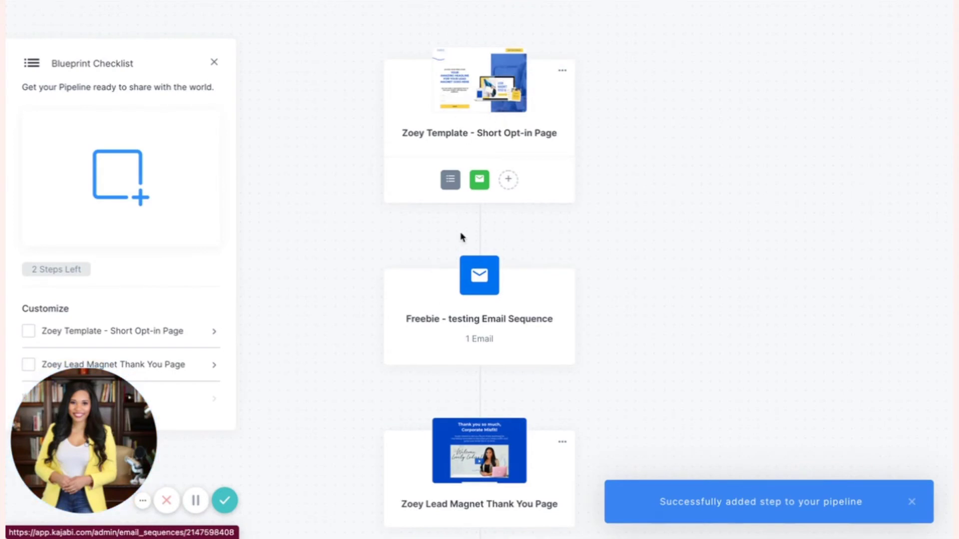
scroll(482, 272, "down", 3)
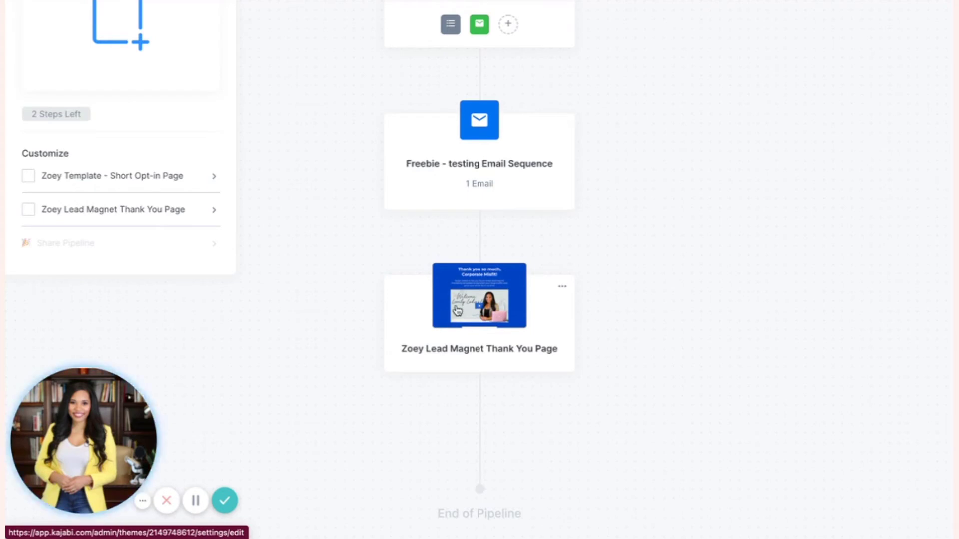
scroll(469, 278, "up", 1)
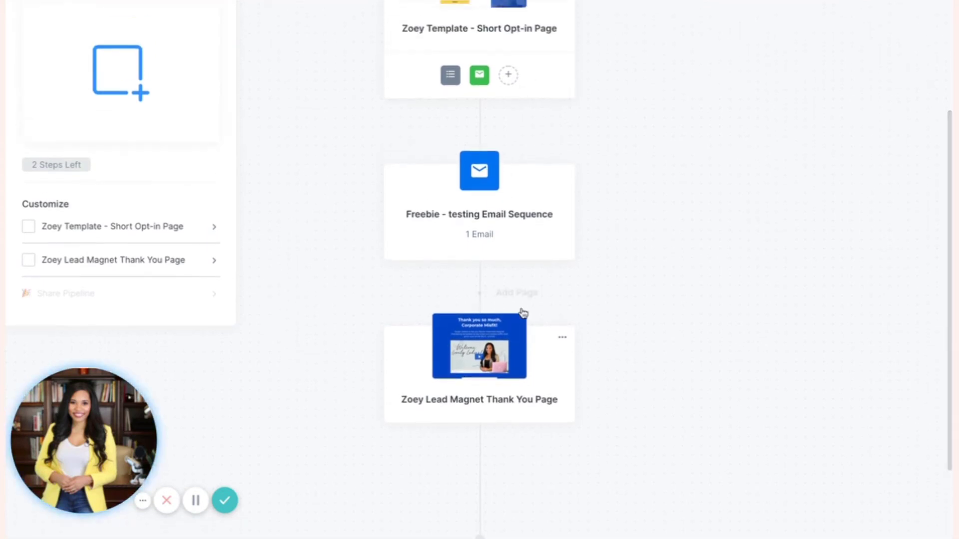
Add the existing landing page "Zoey Sales Page" to the pipeline after the thank you page
mouse_move(469, 313)
scroll(470, 314, "down", 2)
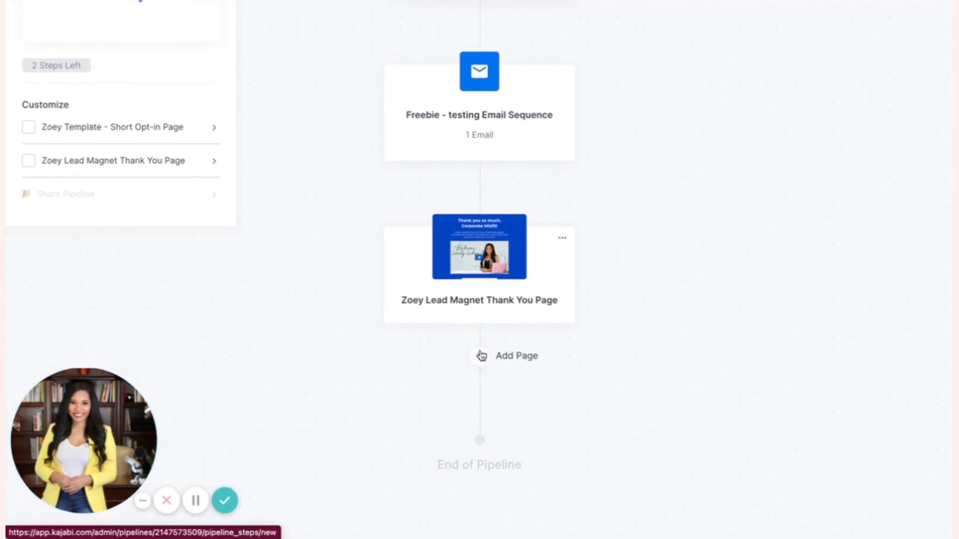
left_click(482, 358)
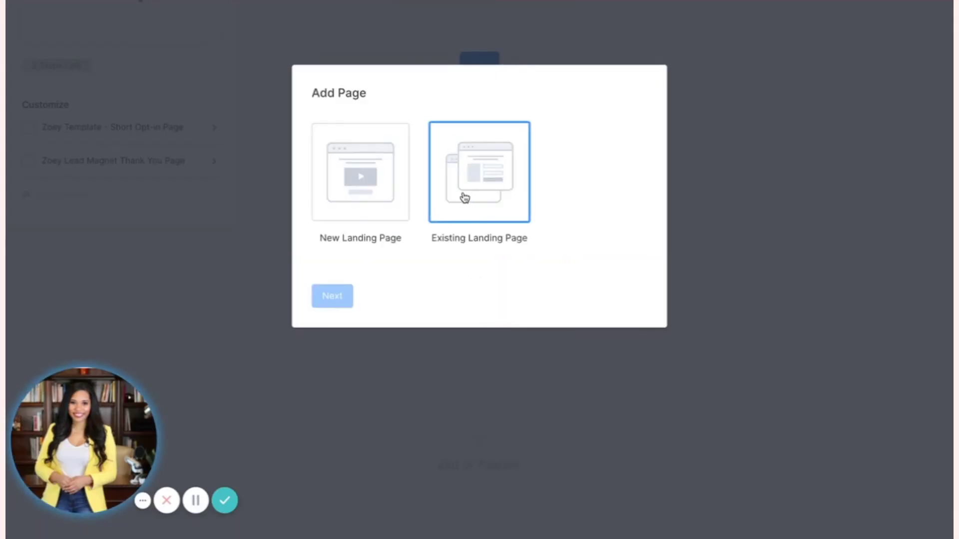
left_click(463, 199)
left_click(332, 296)
left_click(505, 128)
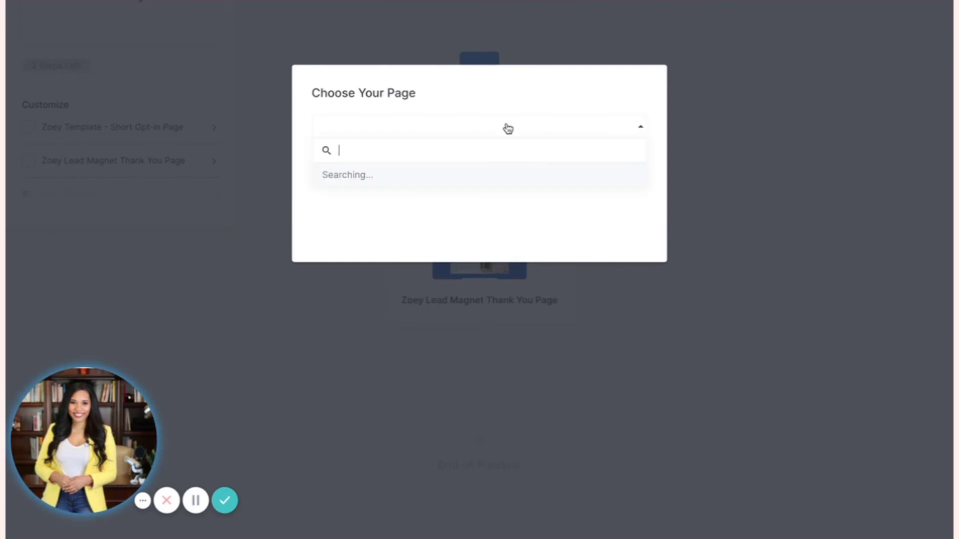
type("sale")
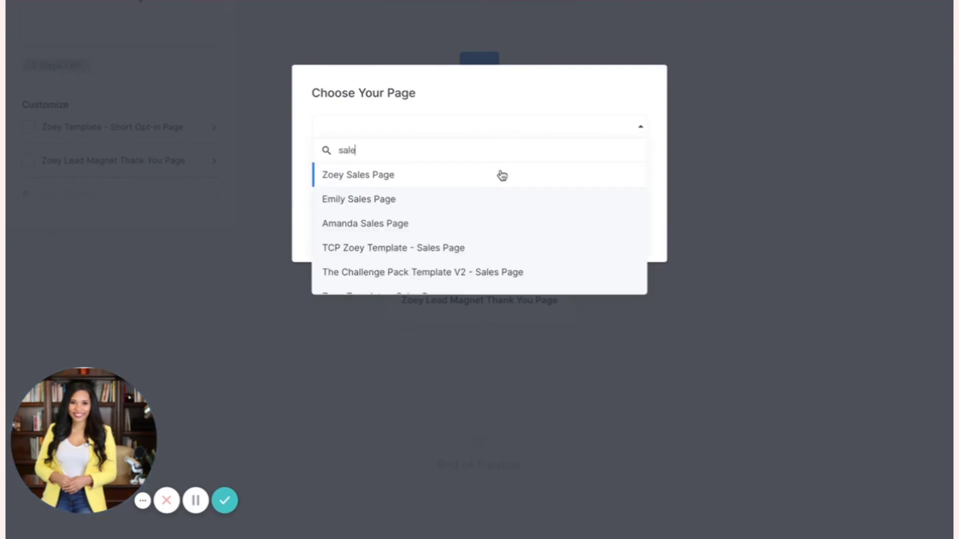
left_click(400, 181)
left_click(389, 170)
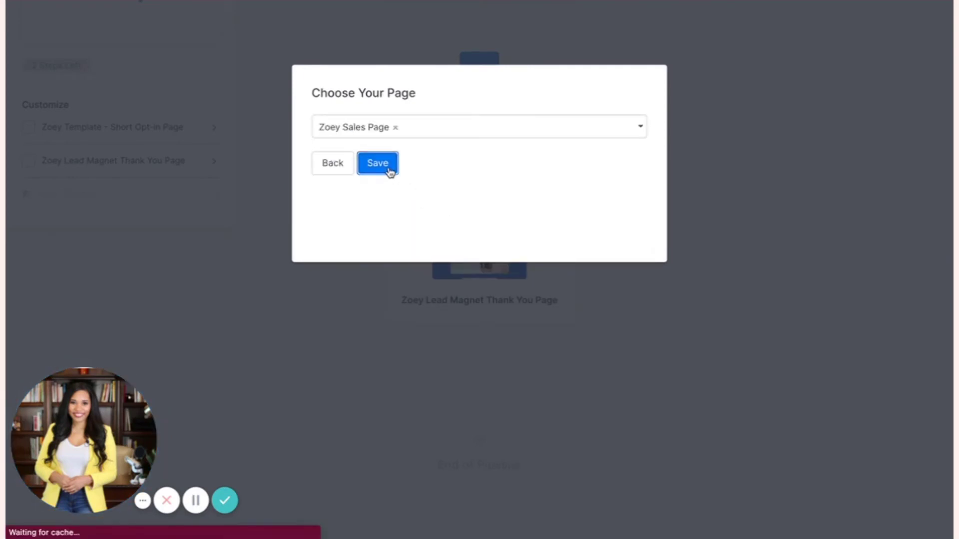
Examine the order of the pipeline steps from the opt-in page through the email sequence and thank you page to the sales page
scroll(506, 304, "down", 7)
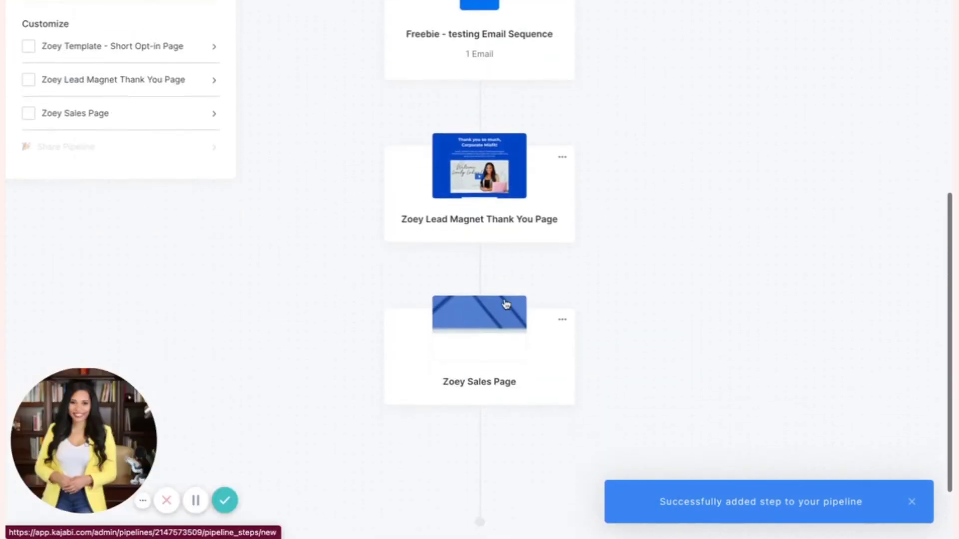
scroll(506, 304, "down", 2)
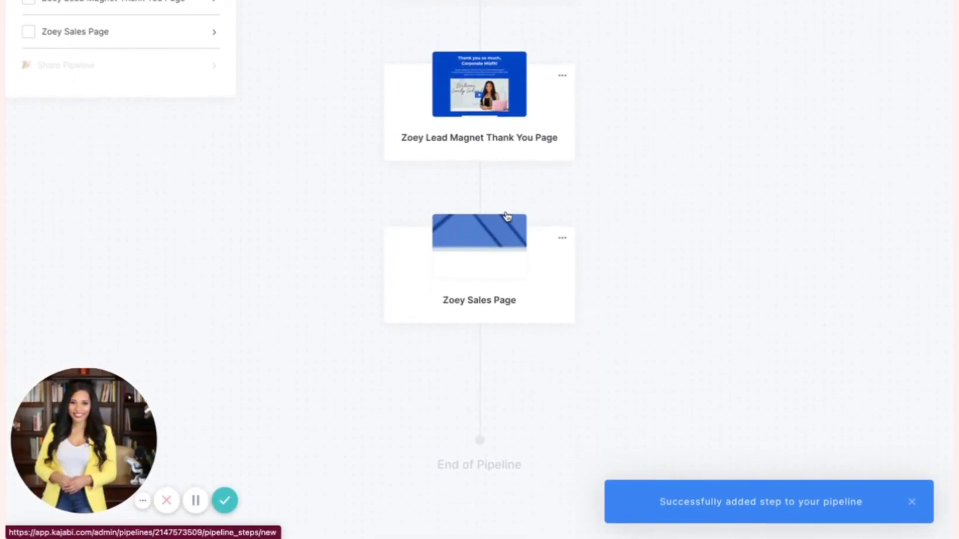
mouse_move(500, 182)
scroll(500, 181, "up", 8)
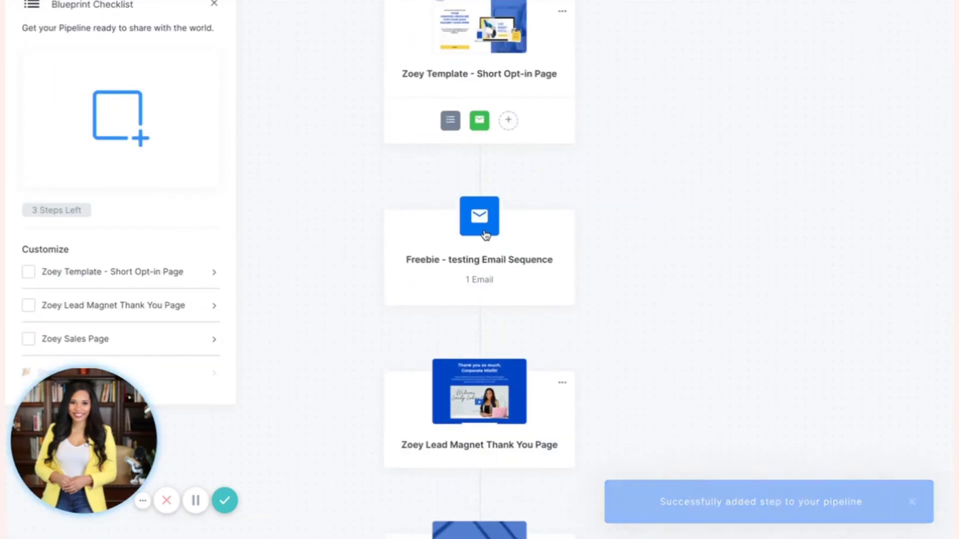
scroll(485, 235, "down", 3)
scroll(485, 235, "down", 5)
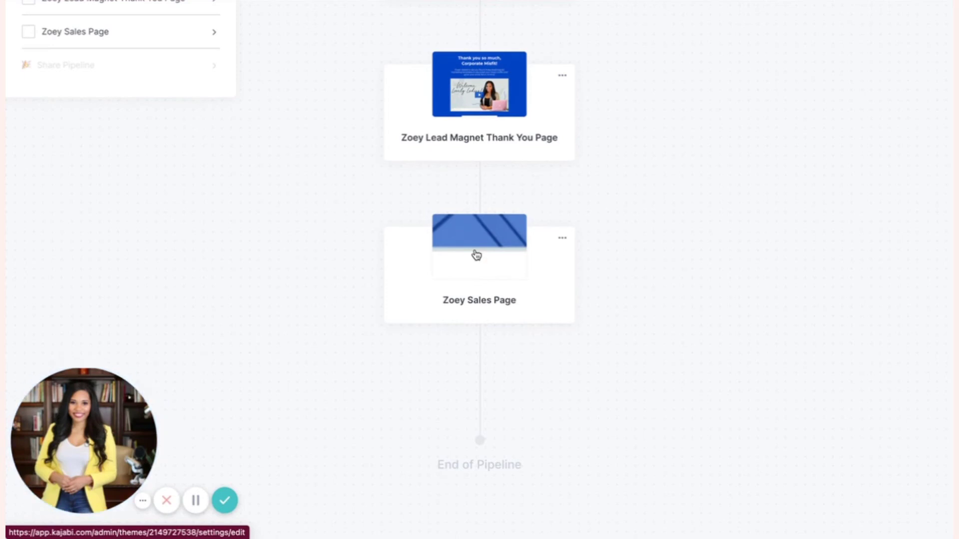
scroll(477, 255, "up", 5)
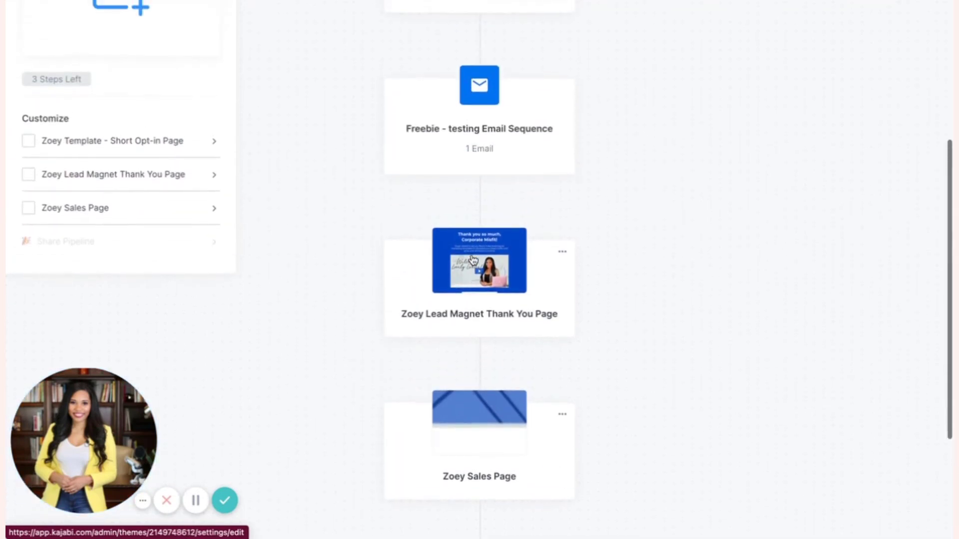
scroll(473, 260, "up", 7)
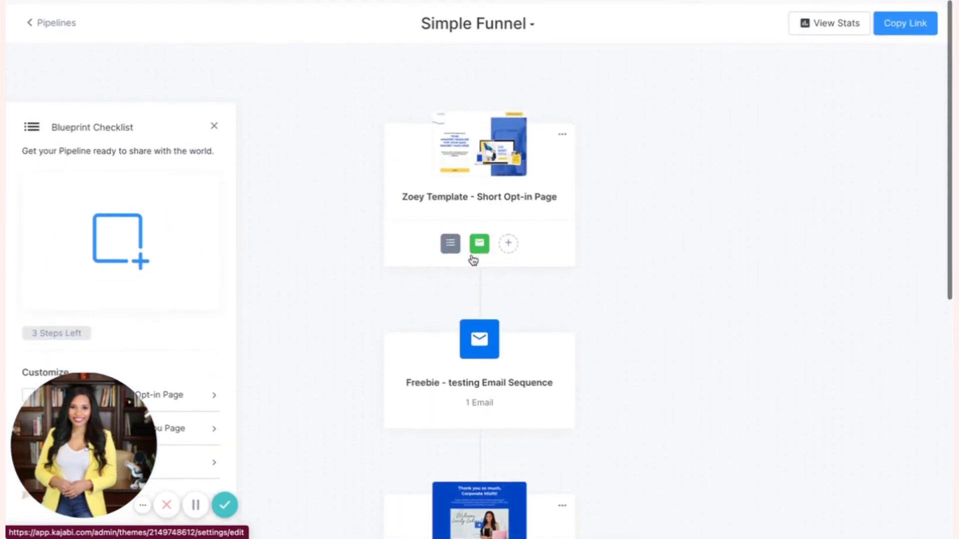
View the pipeline statistics for the pages and the email sequences, and close them
left_click(827, 20)
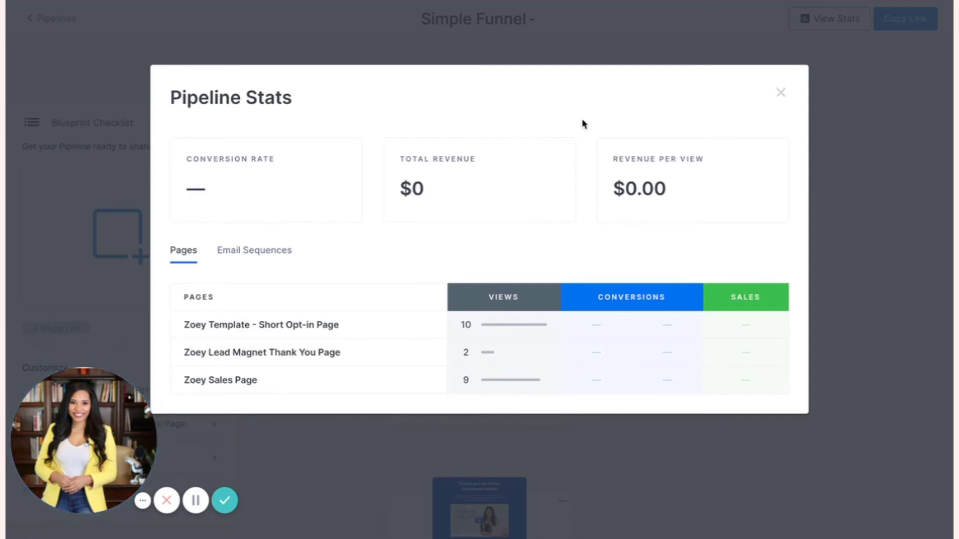
left_click(255, 253)
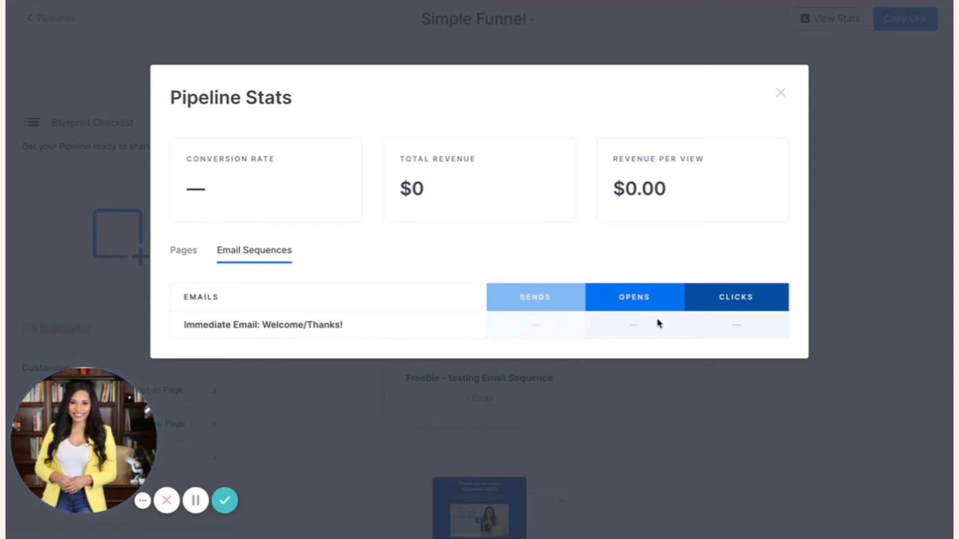
left_click(781, 93)
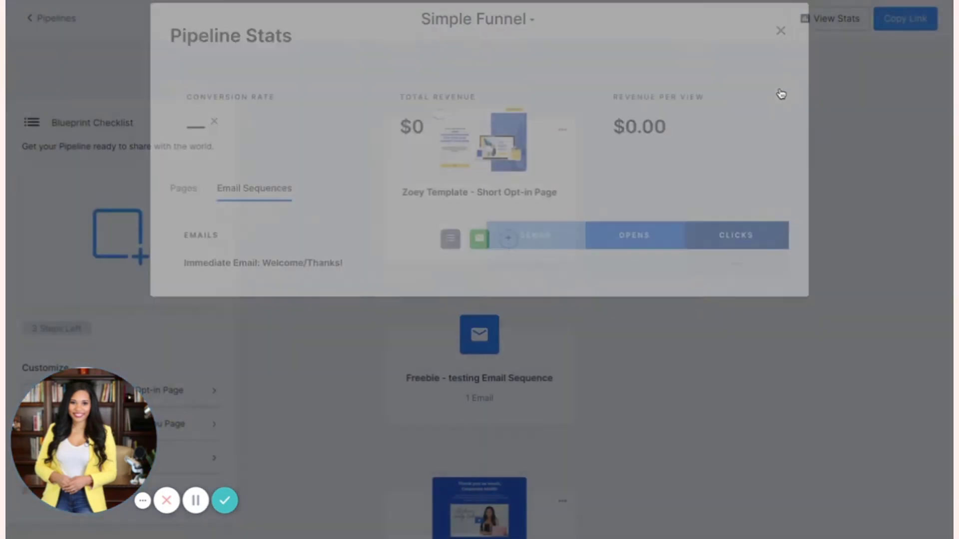
Add the offer "Done for You Zoey Sales Funnel Kit" after the sales page and save it
scroll(497, 262, "down", 2)
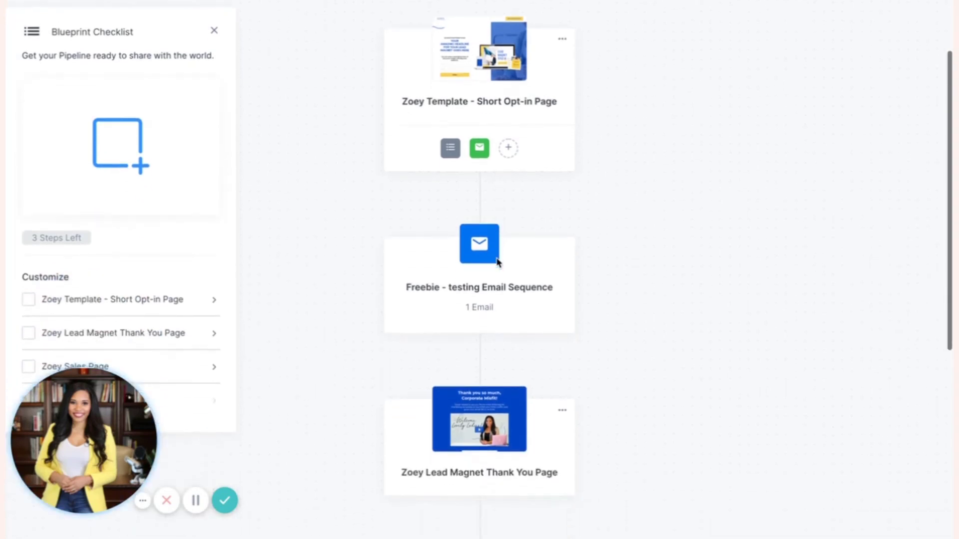
scroll(497, 262, "down", 6)
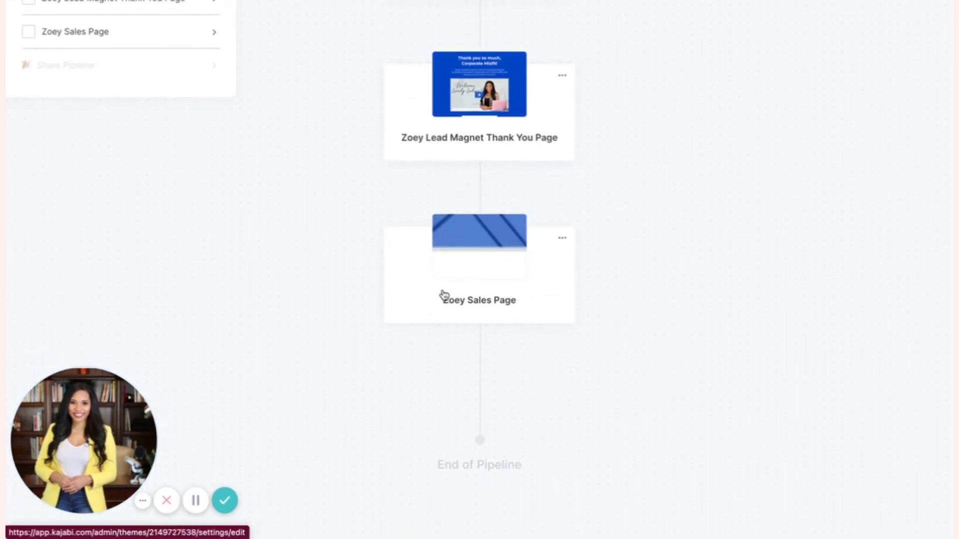
mouse_move(483, 356)
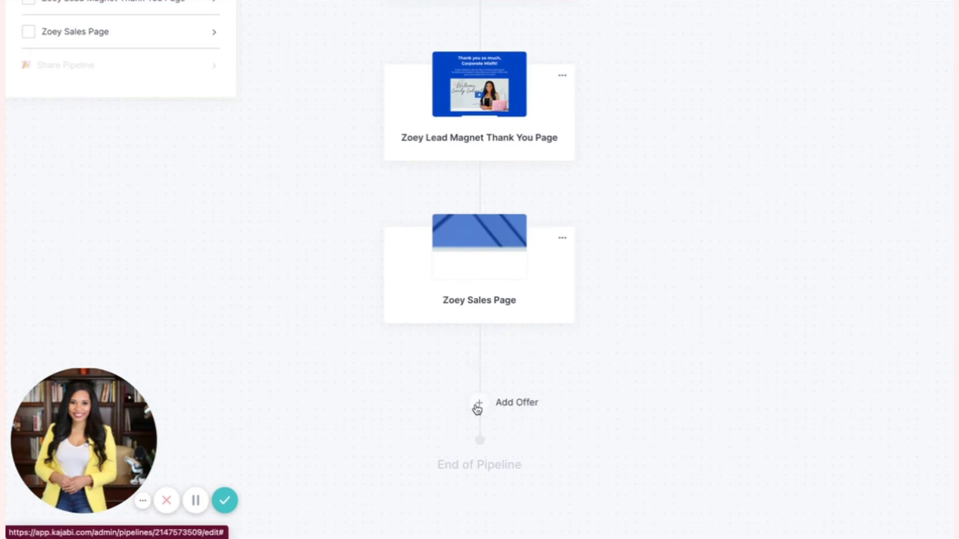
left_click(478, 404)
left_click(512, 137)
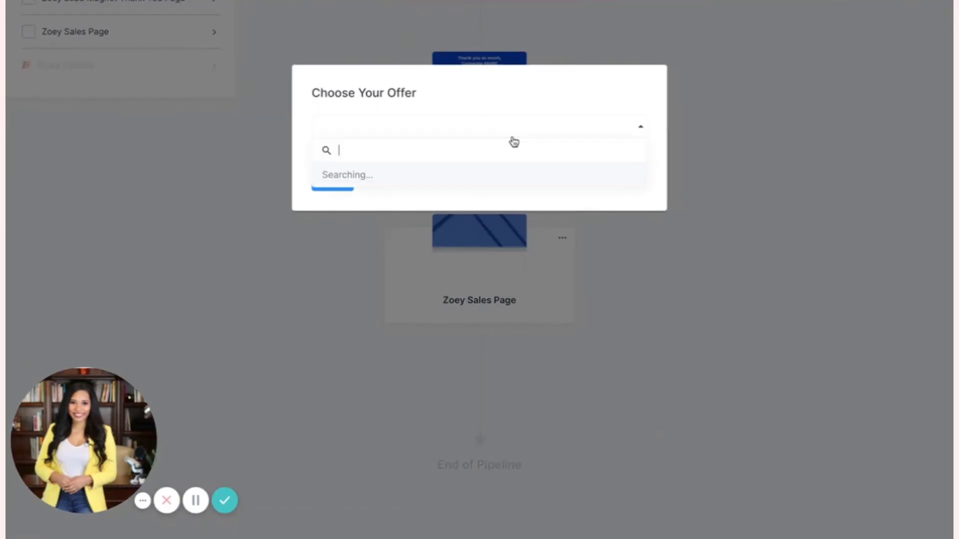
type("zoey")
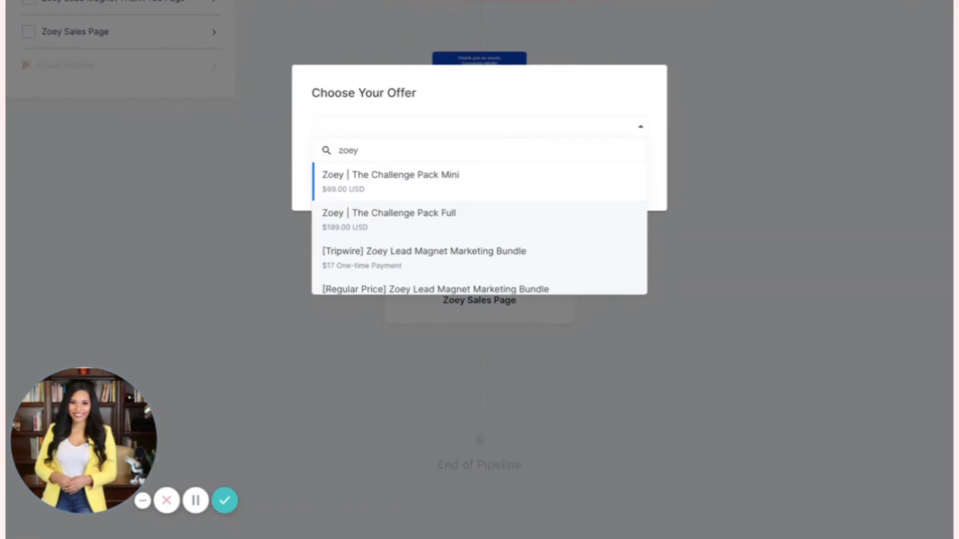
scroll(379, 263, "down", 2)
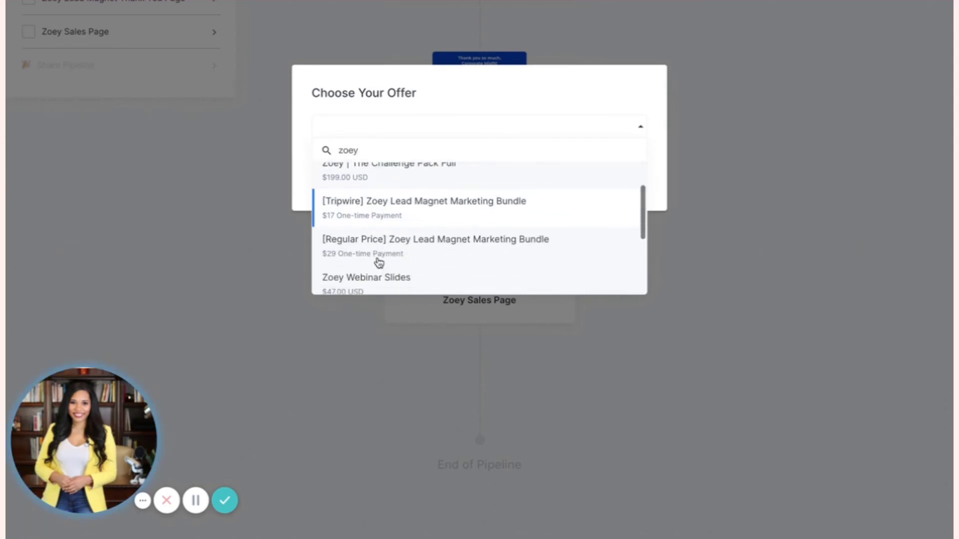
scroll(379, 263, "up", 2)
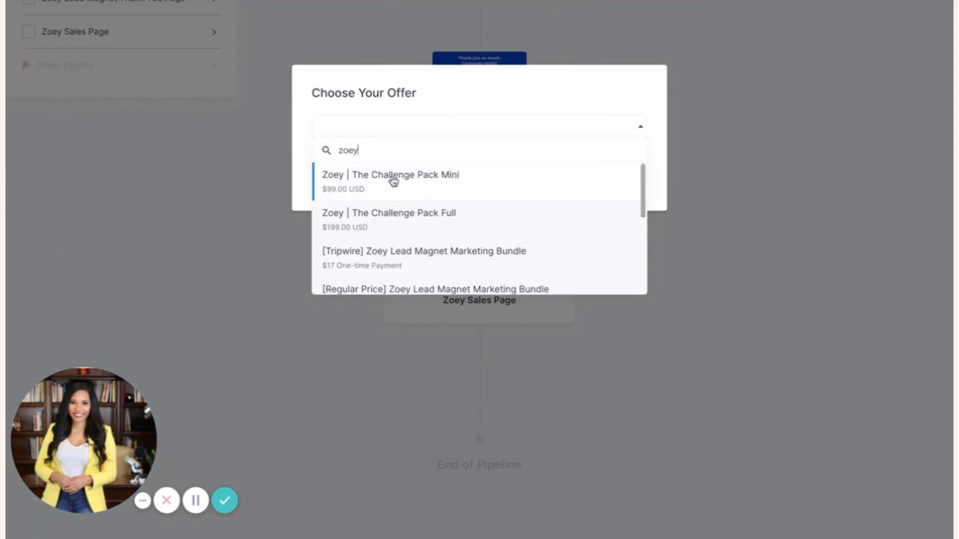
scroll(386, 225, "down", 4)
left_click(382, 235)
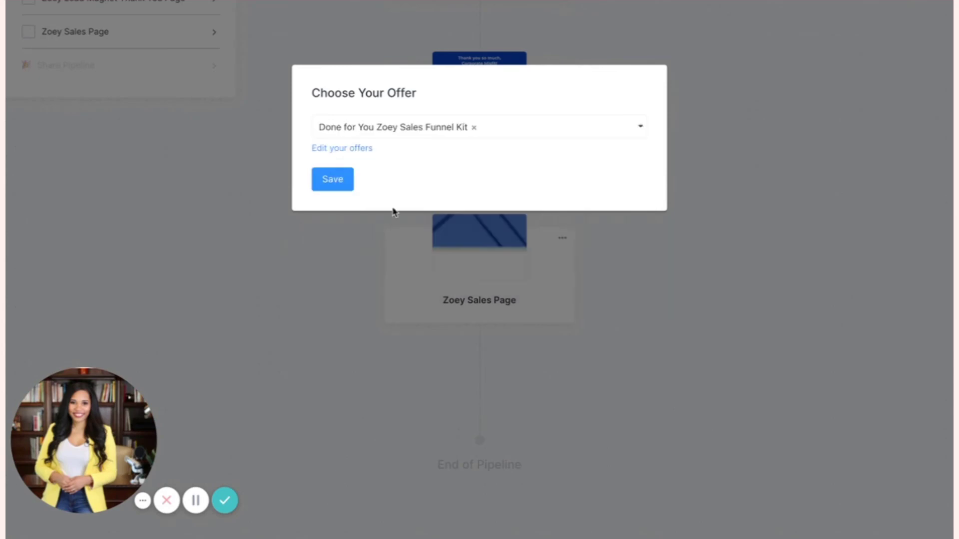
left_click(329, 178)
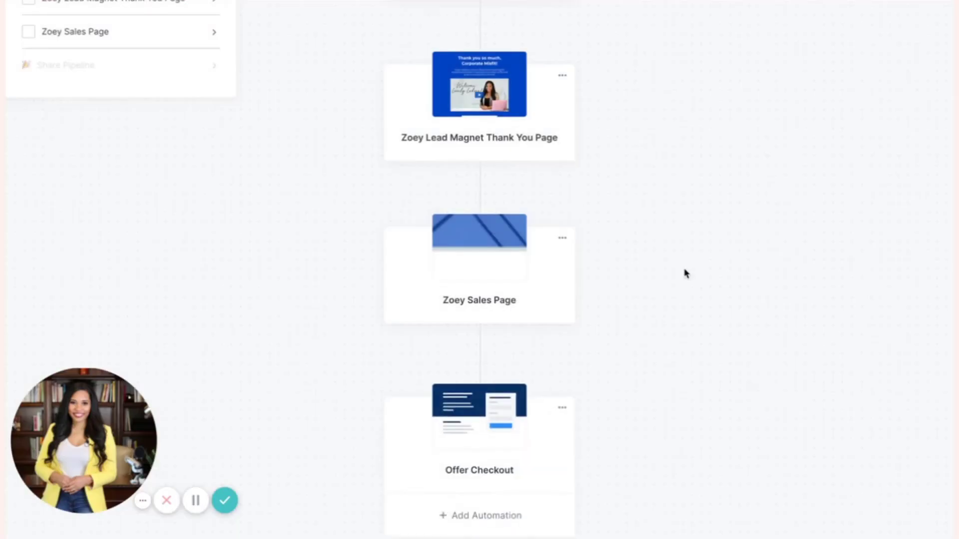
scroll(685, 271, "up", 10)
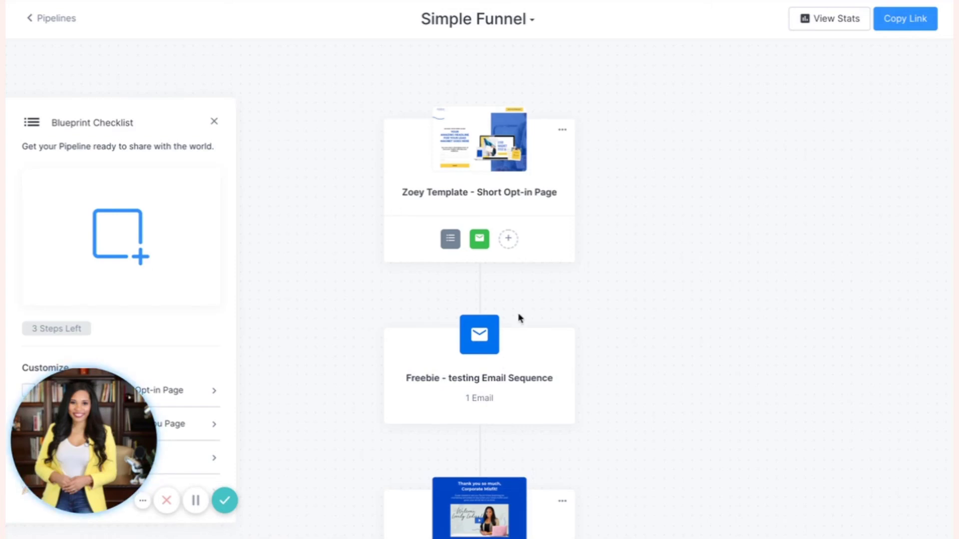
Examine the full funnel flow from the opt-in page through the email sequence, thank you page and sales page to the offer checkout
scroll(520, 318, "down", 6)
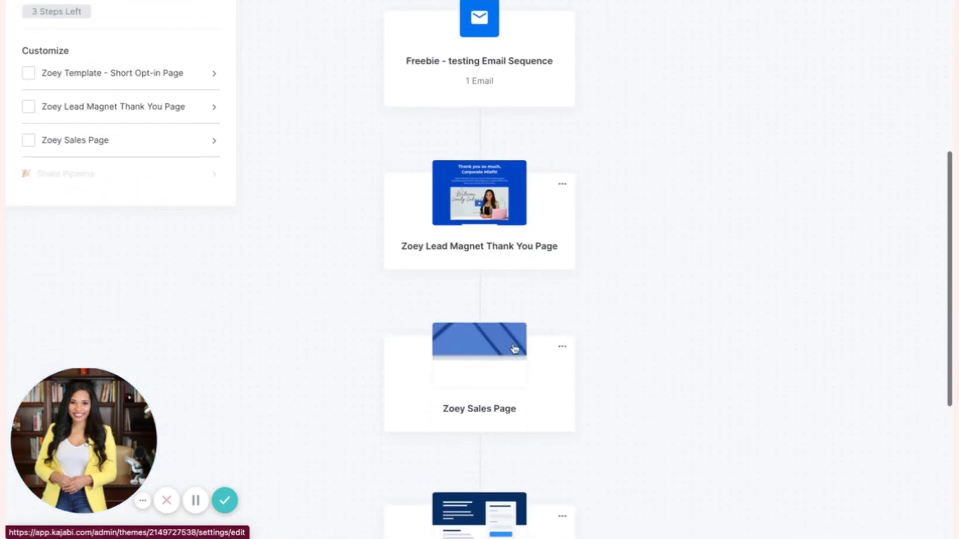
scroll(510, 400, "up", 6)
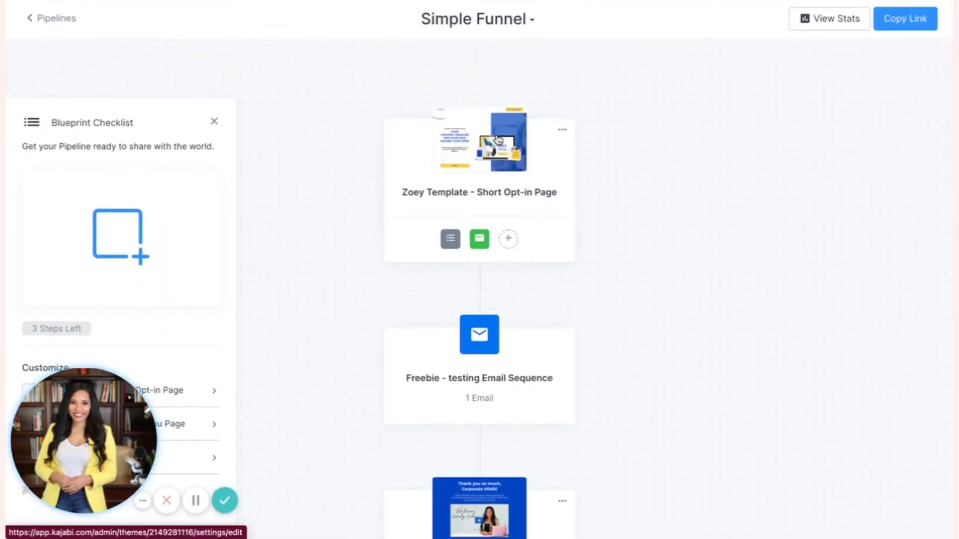
scroll(501, 147, "down", 2)
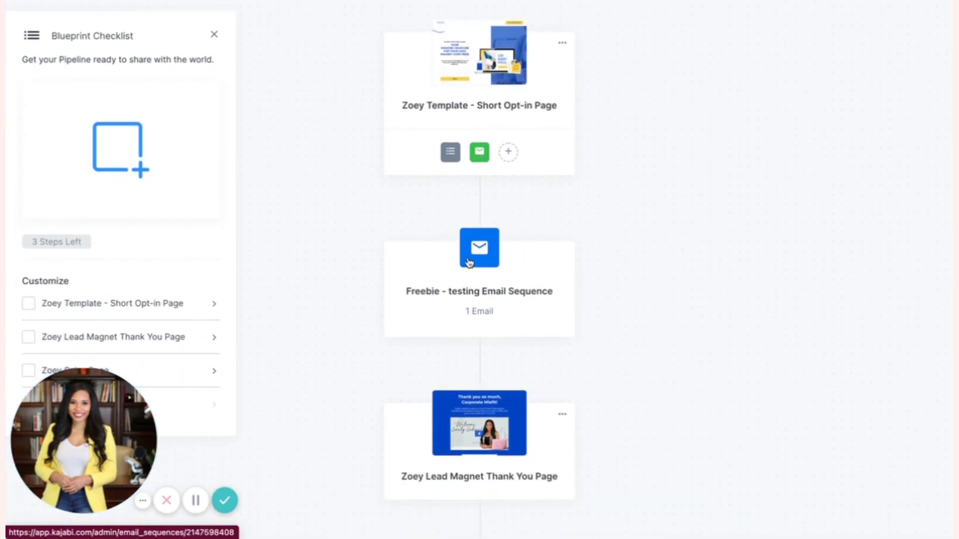
scroll(469, 263, "down", 1)
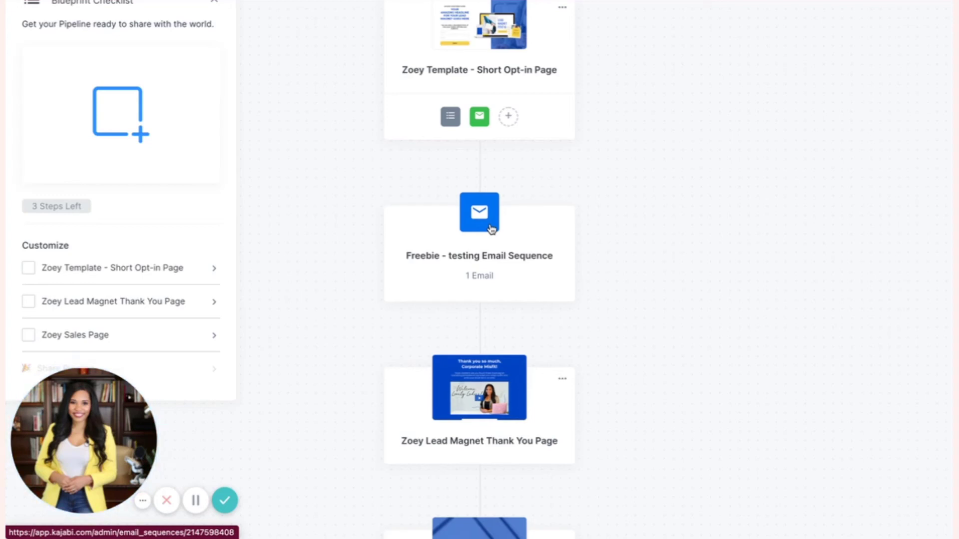
scroll(490, 227, "down", 2)
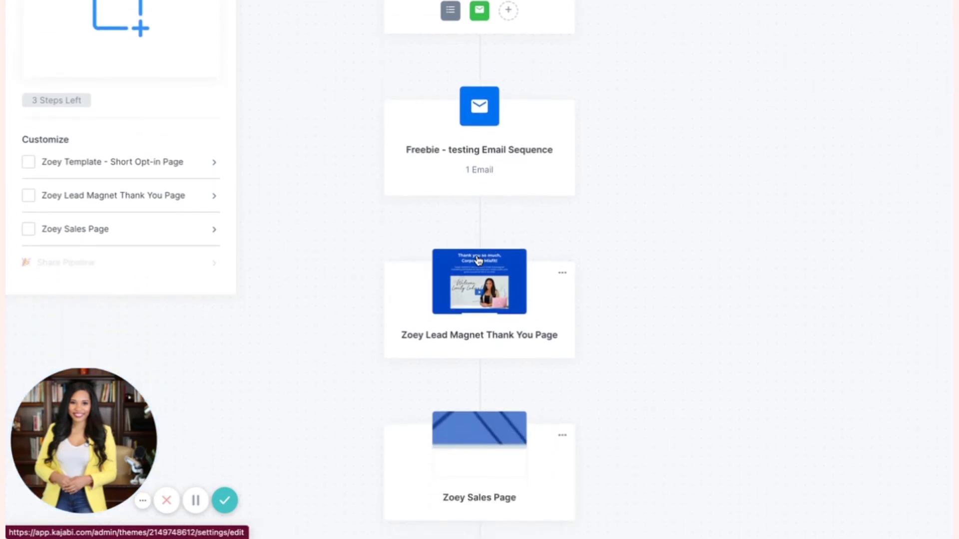
scroll(478, 260, "up", 4)
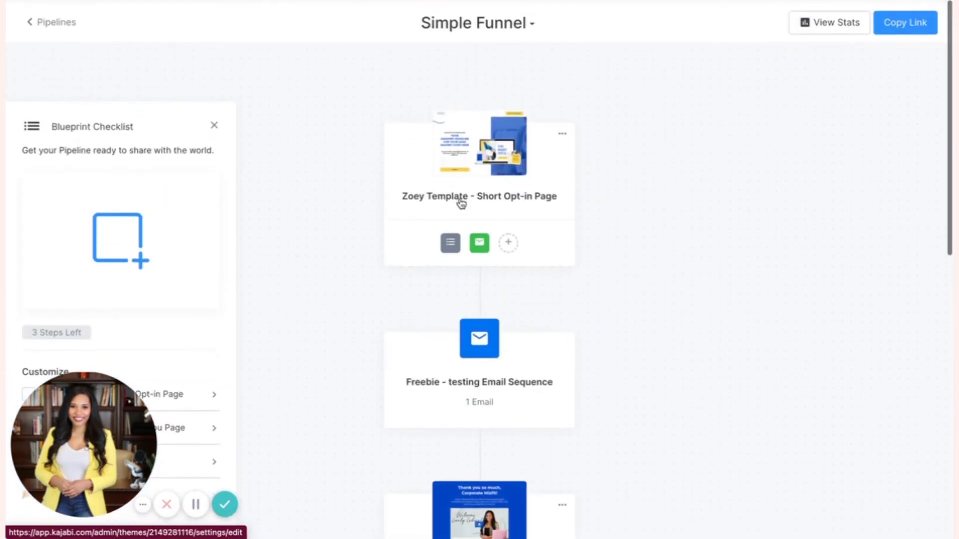
scroll(482, 189, "down", 7)
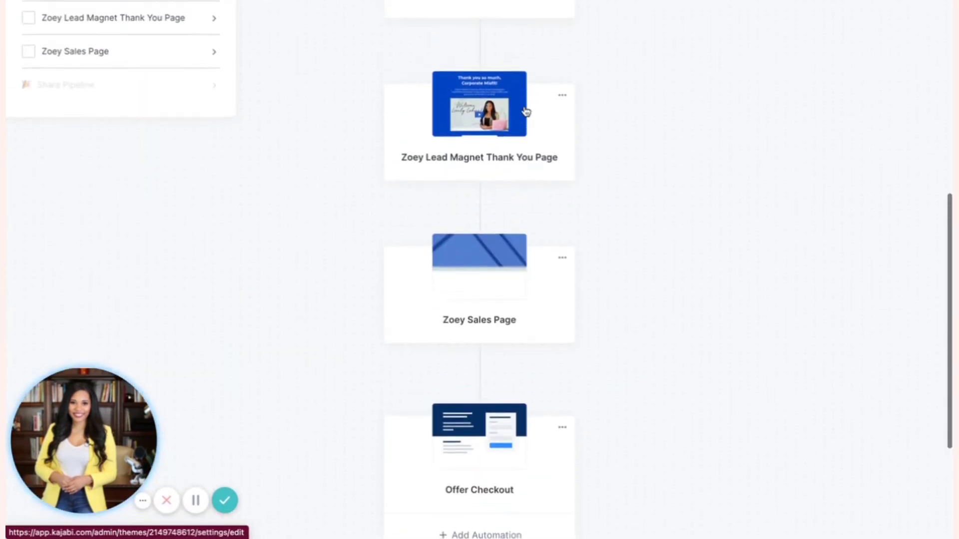
scroll(526, 112, "up", 1)
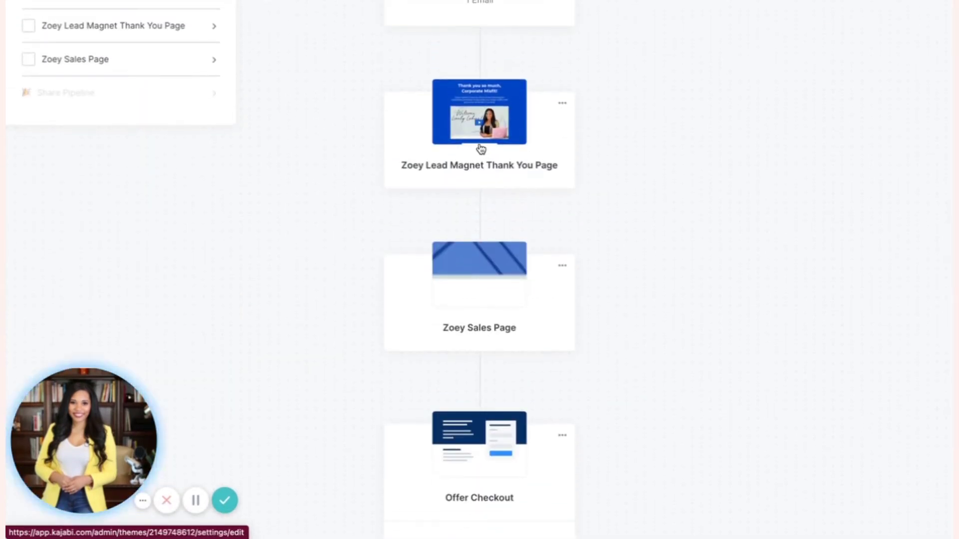
scroll(481, 270, "down", 1)
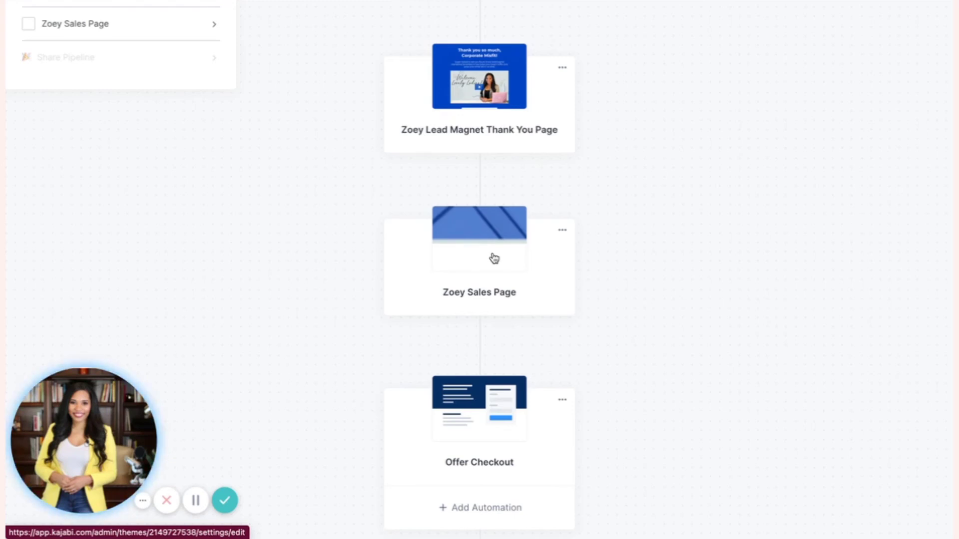
scroll(494, 258, "down", 3)
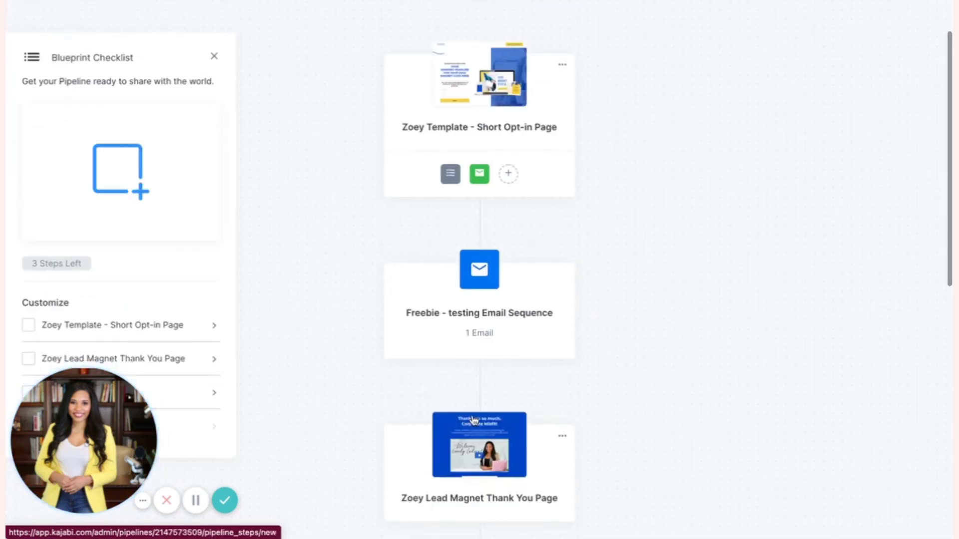
scroll(479, 300, "down", 3)
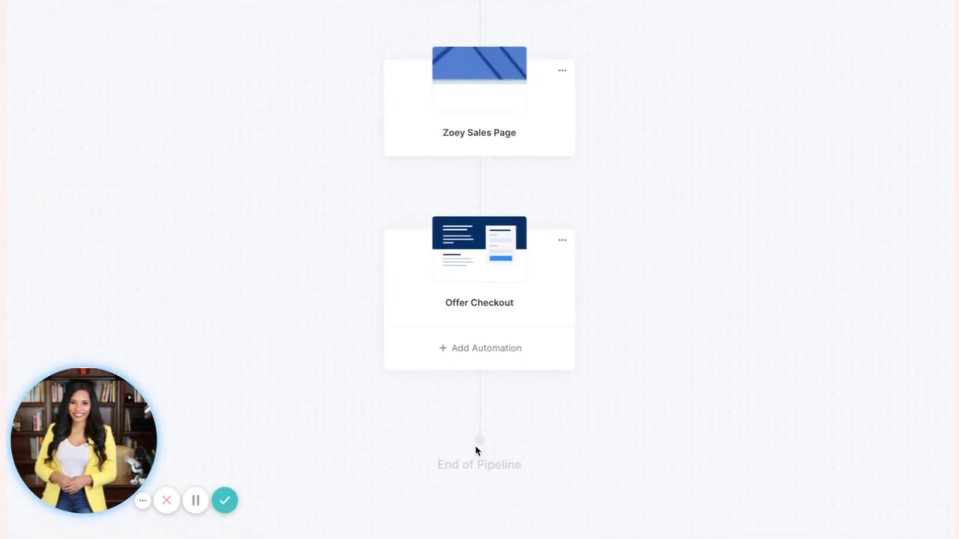
scroll(477, 452, "up", 3)
scroll(475, 450, "up", 8)
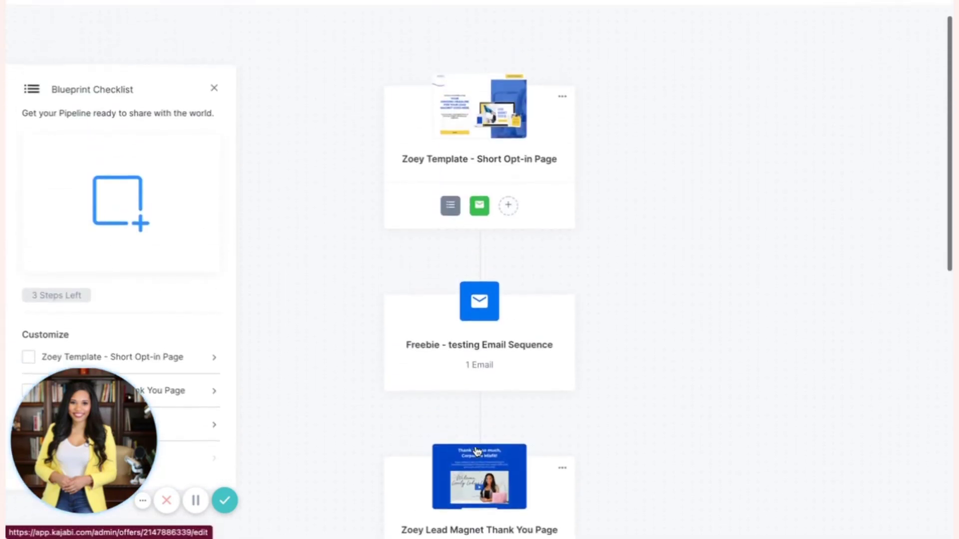
scroll(477, 451, "up", 1)
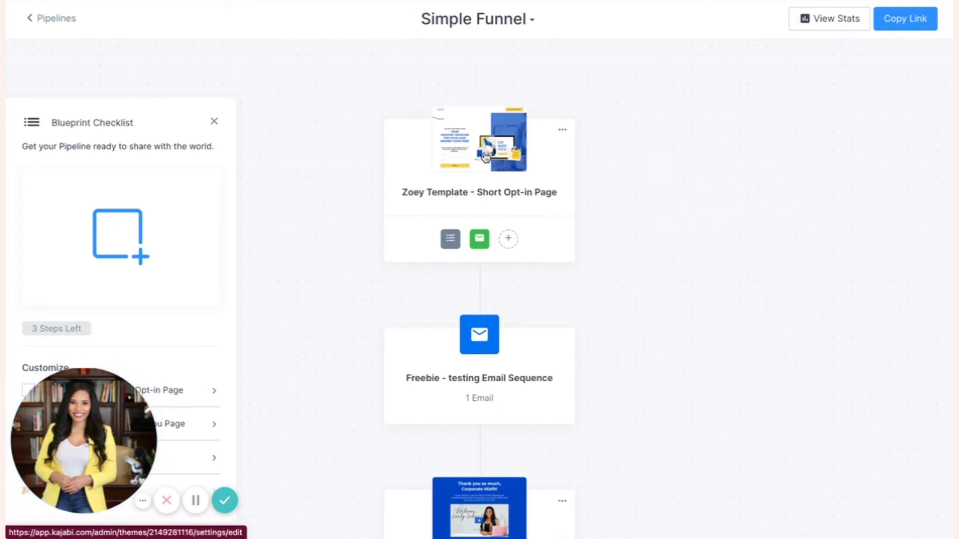
scroll(485, 157, "down", 1)
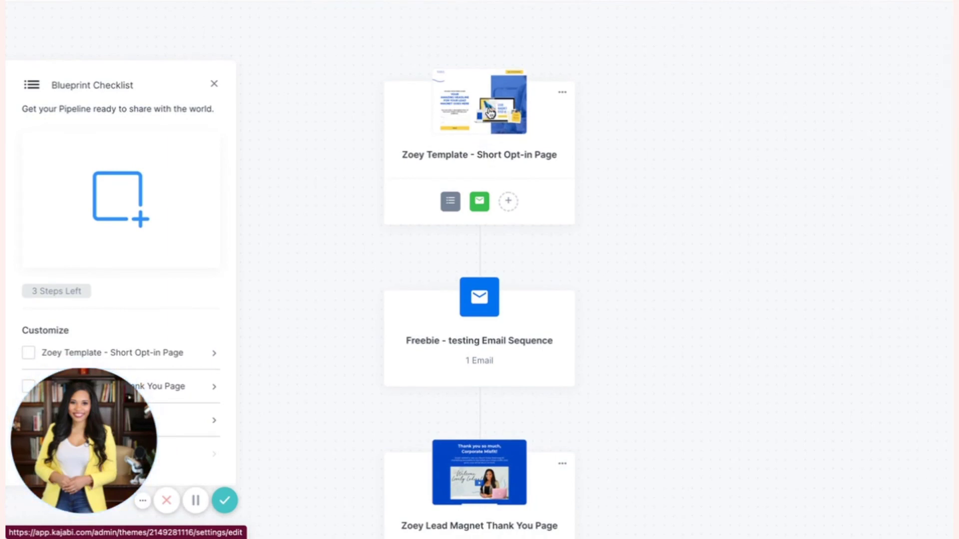
scroll(456, 145, "down", 2)
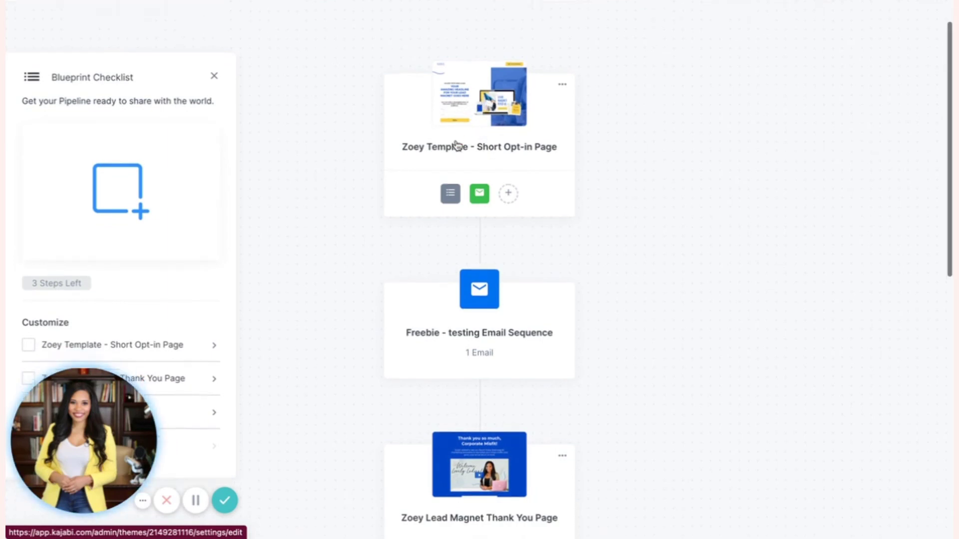
scroll(521, 348, "down", 3)
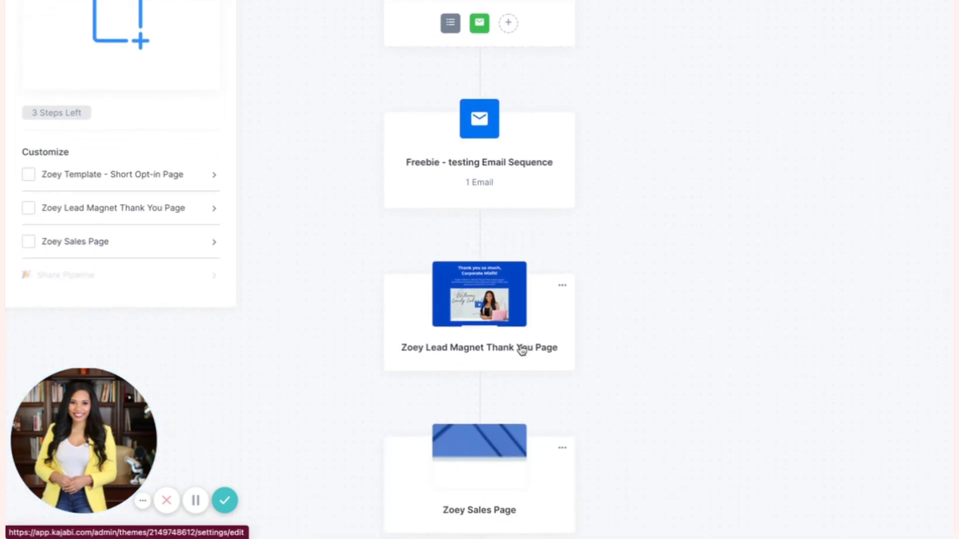
Copy the share link of the "Simple Funnel" pipeline
scroll(522, 350, "up", 6)
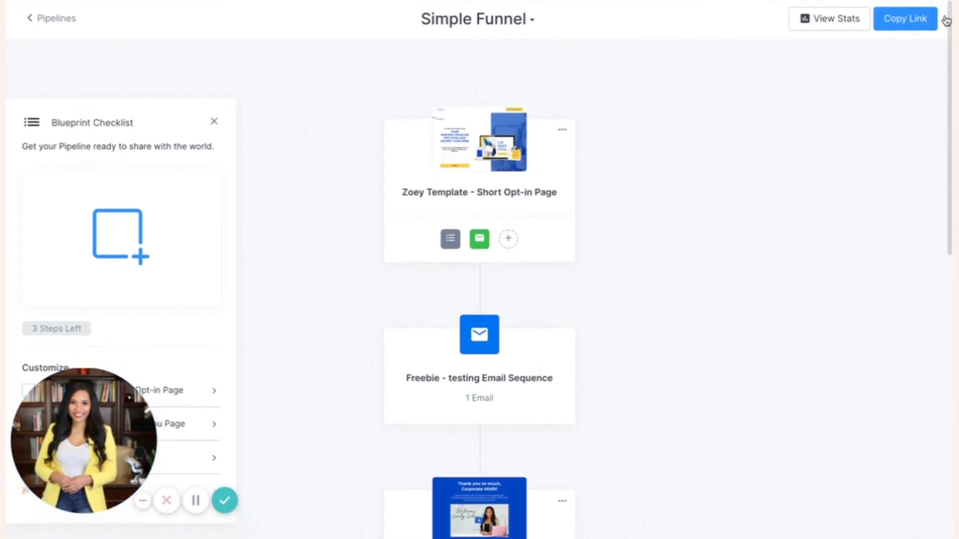
left_click(901, 24)
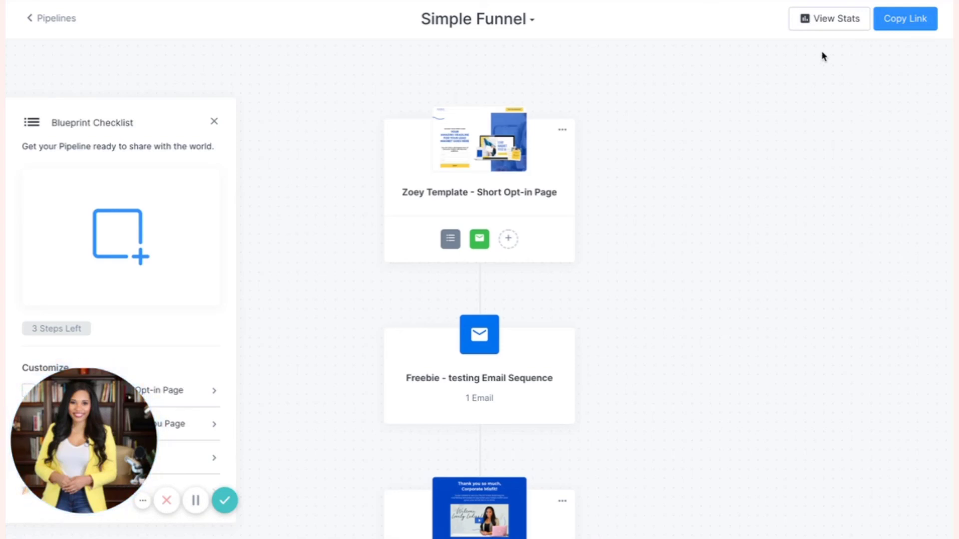
Review the path a lead takes from the short opt-in page to the offer checkout at the end of the pipeline
scroll(475, 183, "down", 5)
scroll(456, 312, "down", 7)
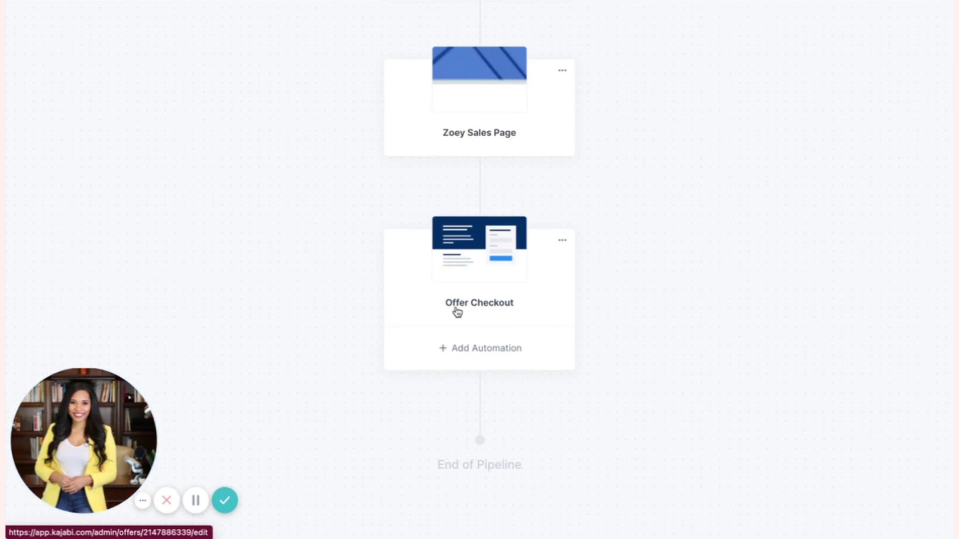
scroll(457, 313, "up", 6)
scroll(458, 312, "up", 3)
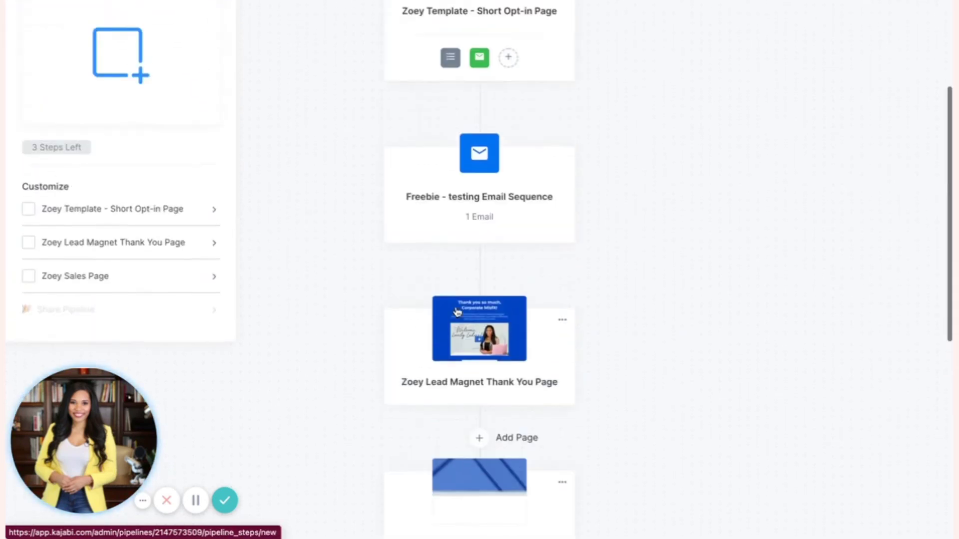
scroll(458, 313, "up", 3)
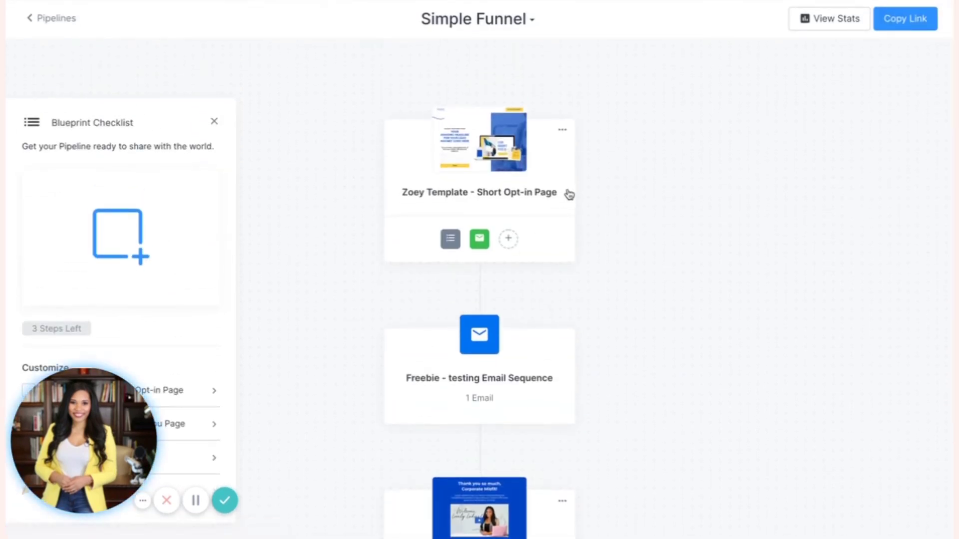
scroll(560, 185, "down", 5)
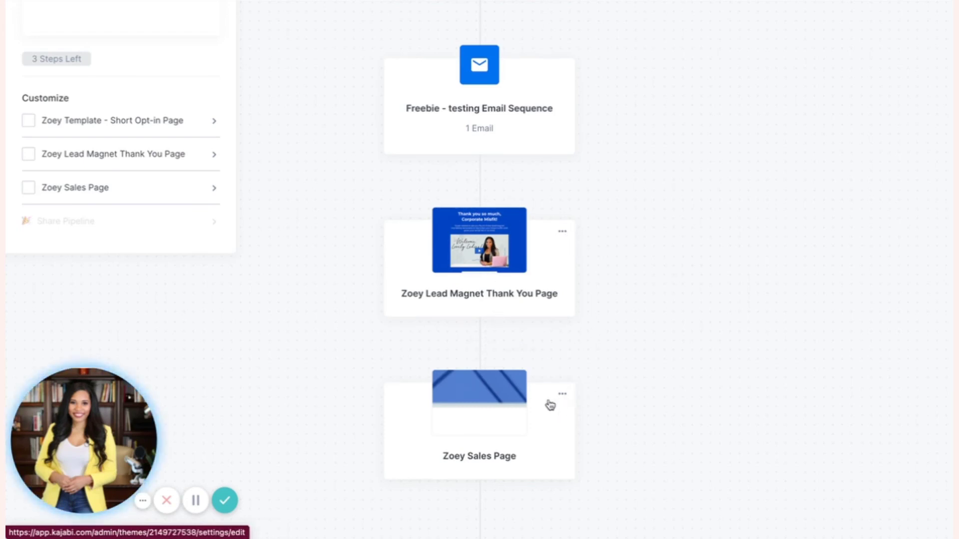
scroll(519, 375, "down", 1)
scroll(540, 379, "down", 3)
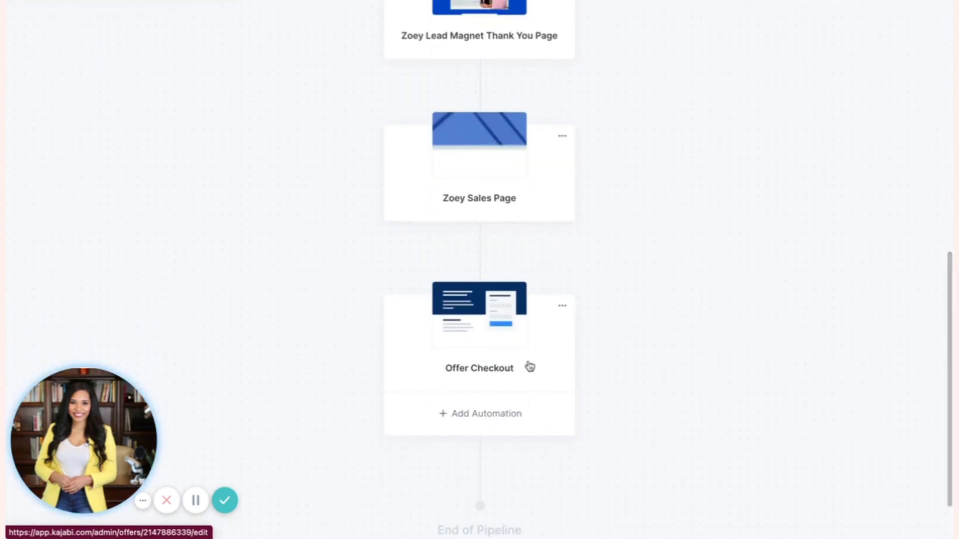
Open the "Freebie - testing Email Sequence" from the pipeline to view its emails and triggers
scroll(574, 326, "up", 8)
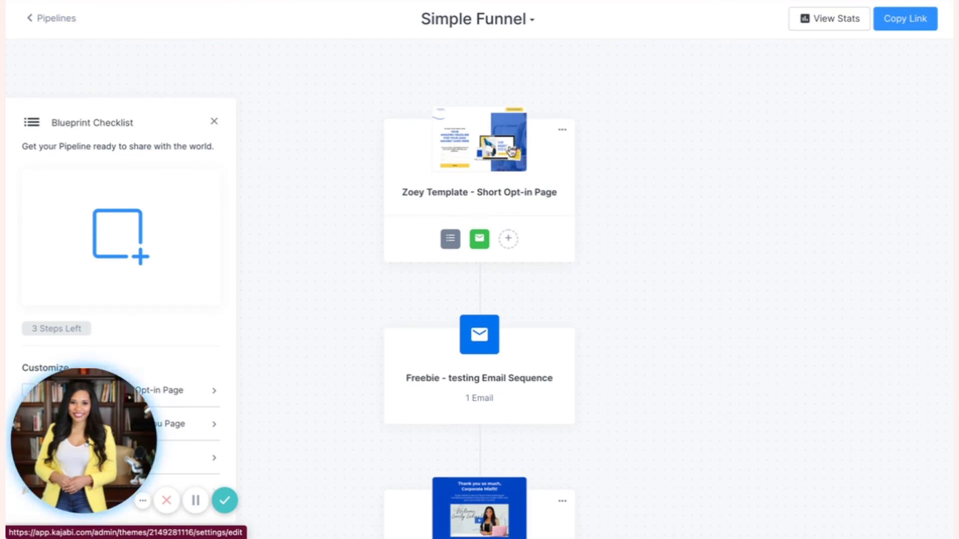
scroll(478, 356, "down", 3)
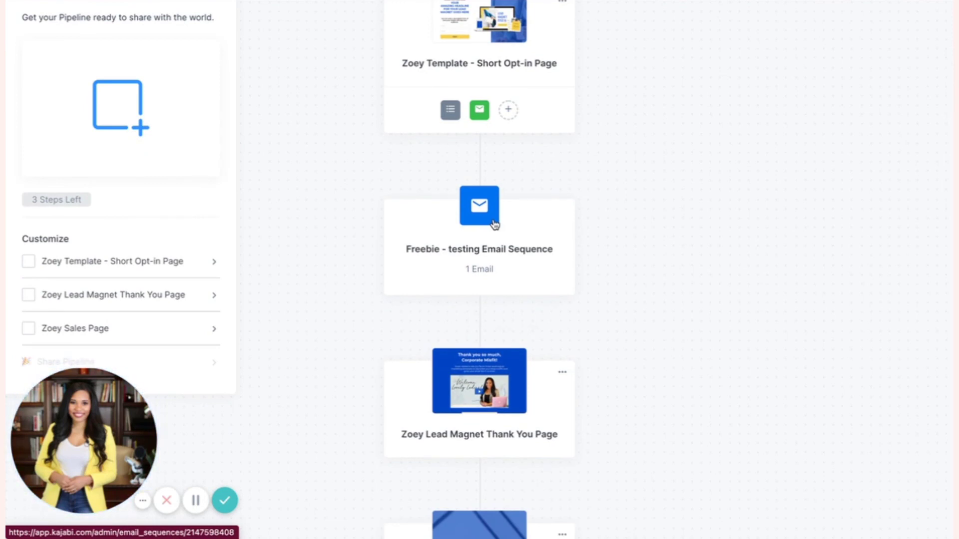
left_click(482, 251)
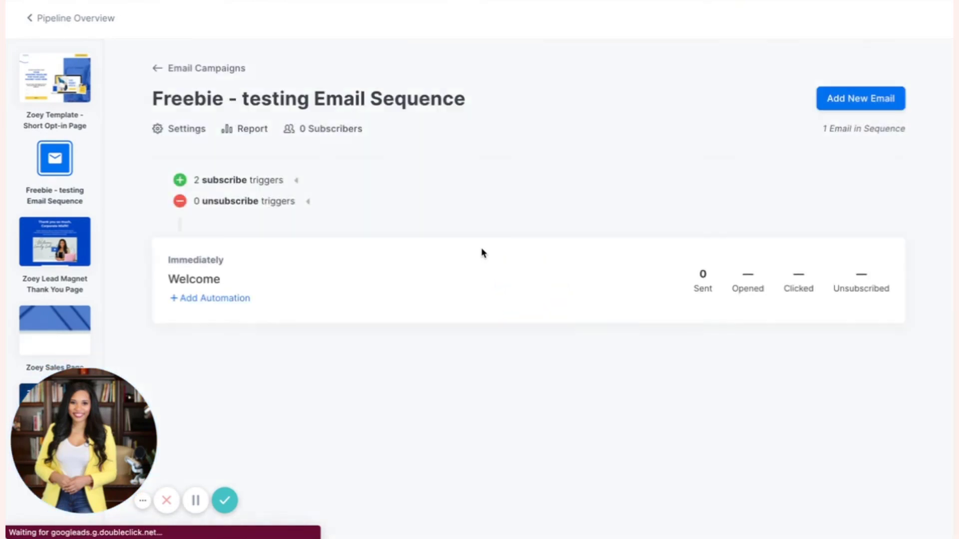